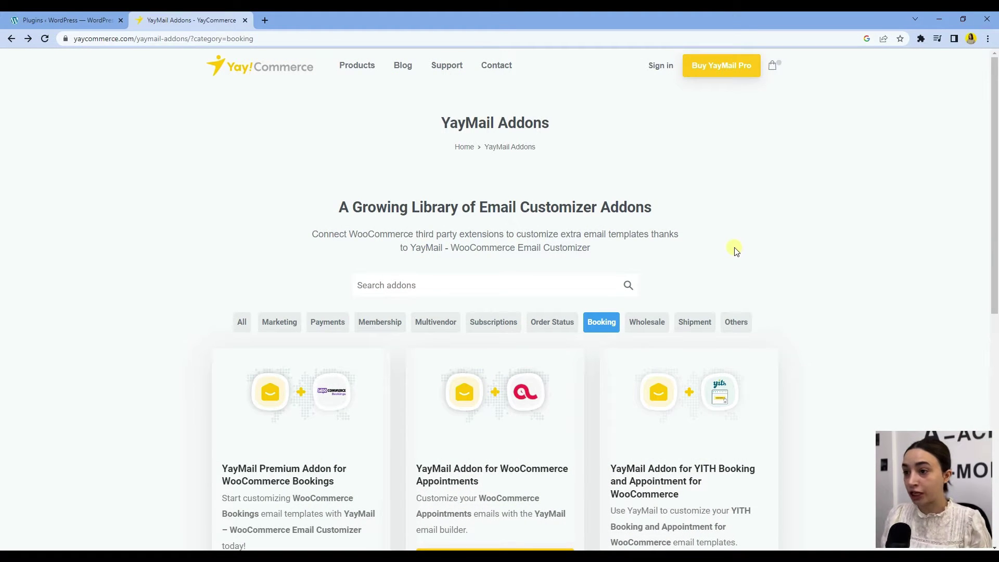
Browse the YayMail Addons page and show addons from all categories
scroll(731, 248, "down", 2)
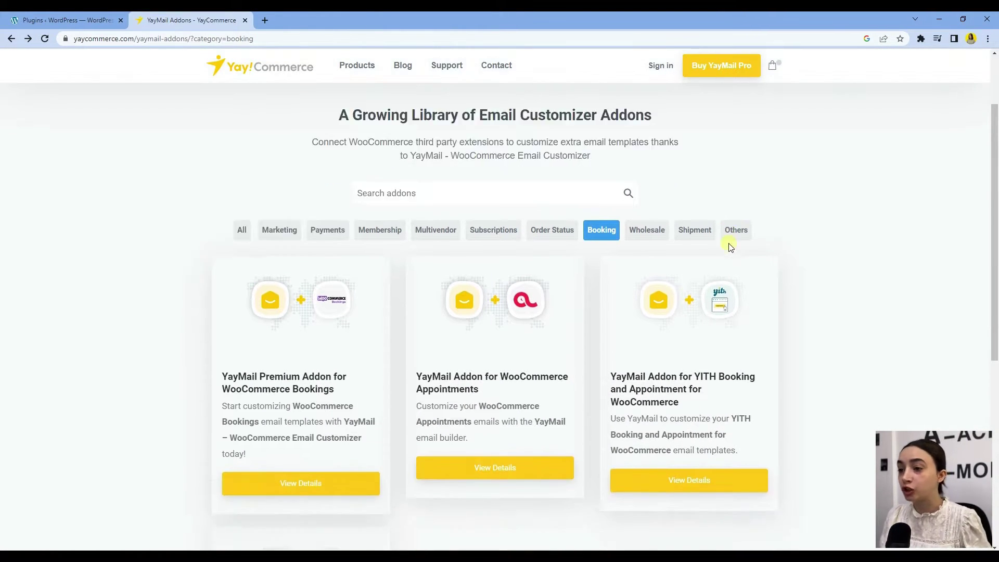
scroll(731, 249, "down", 1)
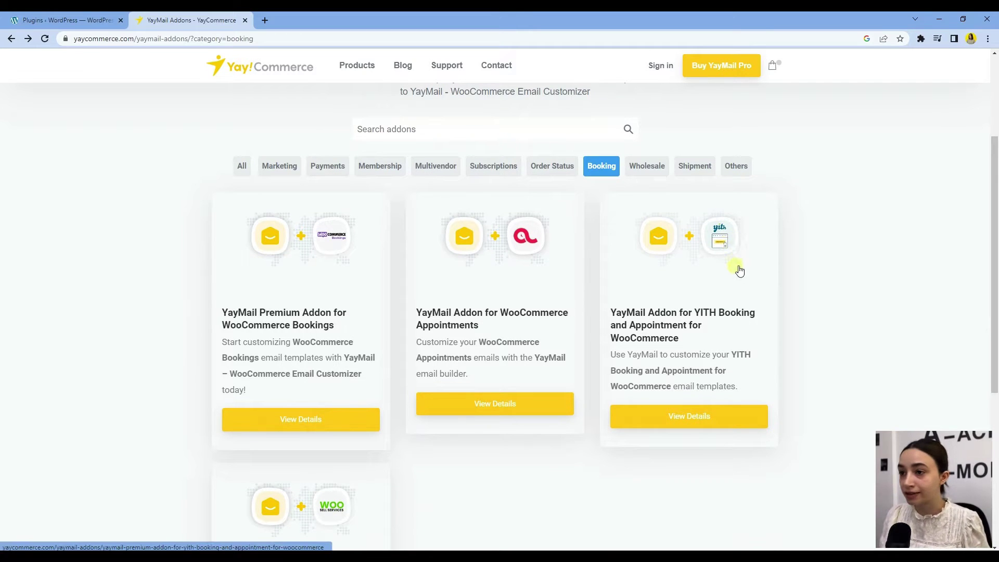
scroll(739, 292, "up", 3)
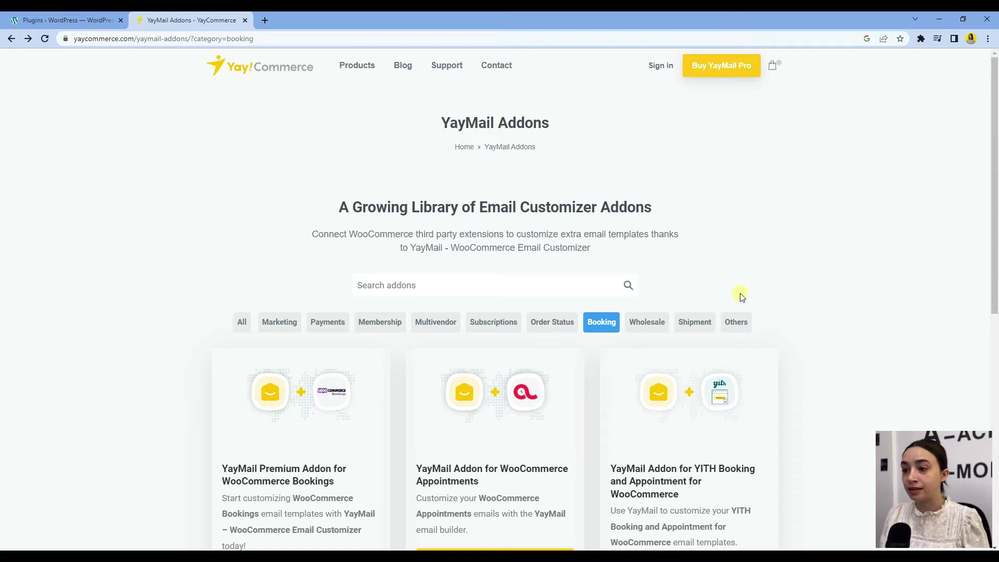
scroll(743, 297, "down", 2)
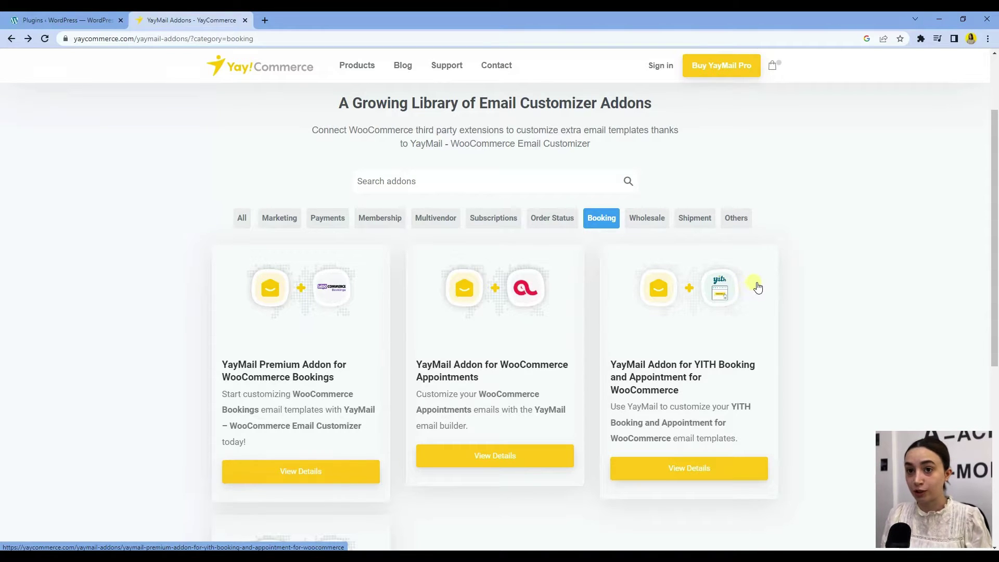
scroll(758, 286, "down", 2)
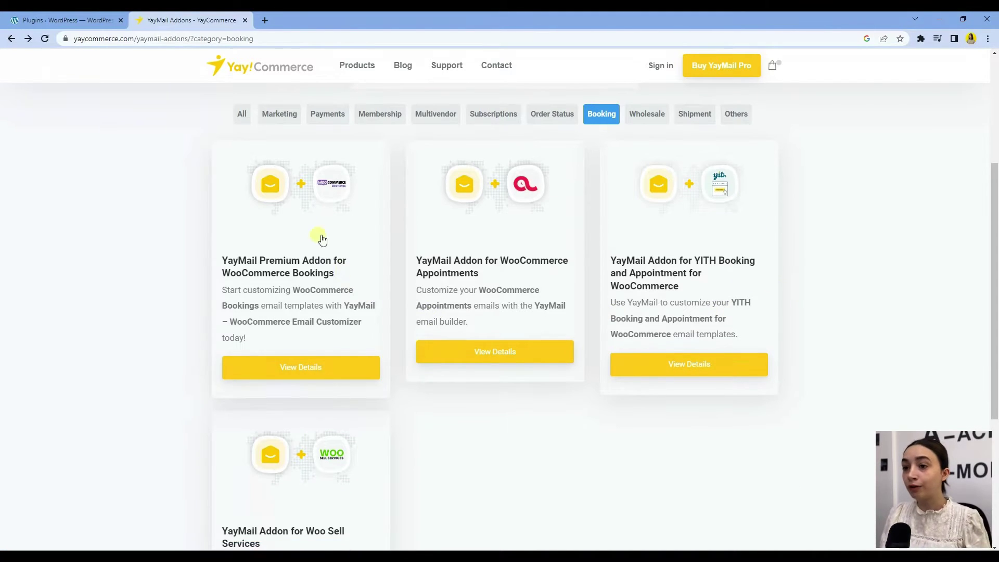
scroll(256, 201, "up", 2)
left_click(246, 219)
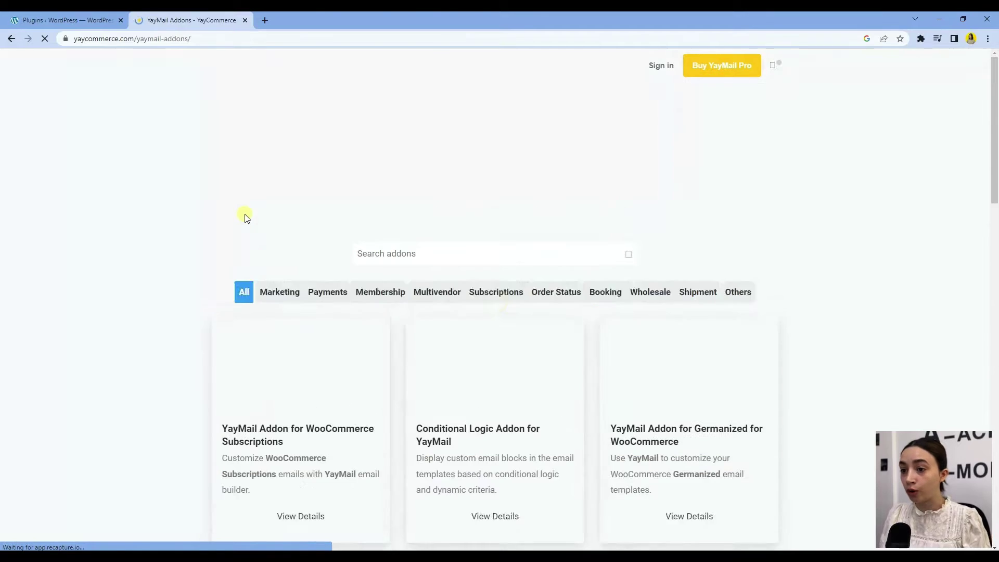
Filter to the Booking category and open the YayMail Premium Addon for WooCommerce Bookings page
scroll(578, 222, "down", 4)
scroll(736, 251, "down", 5)
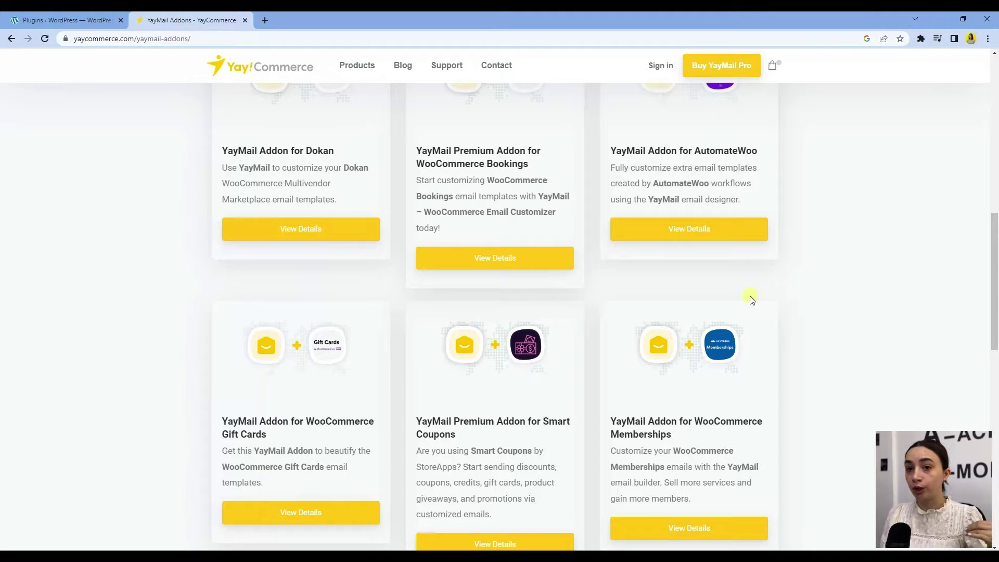
scroll(740, 307, "up", 1)
scroll(740, 312, "up", 5)
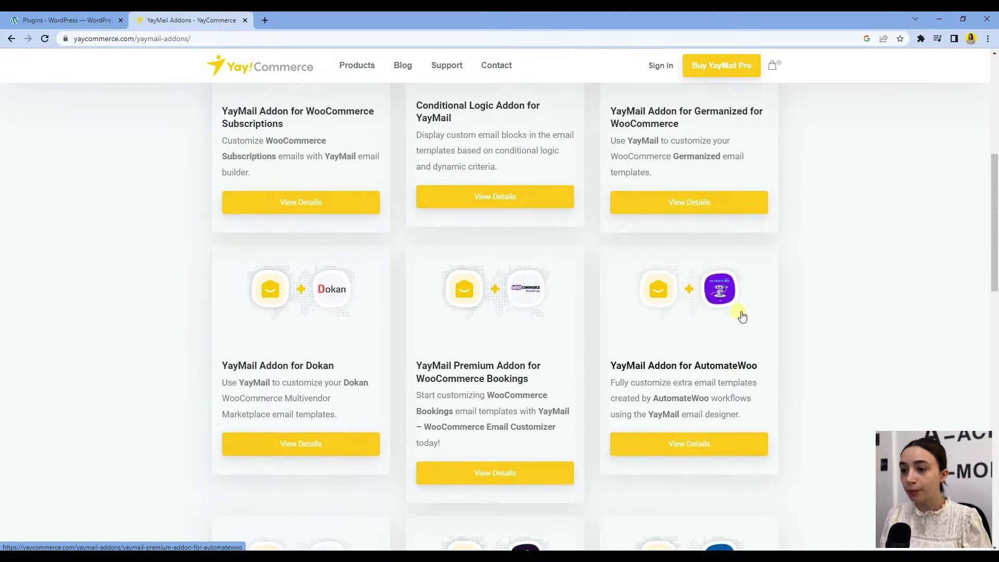
scroll(732, 326, "up", 5)
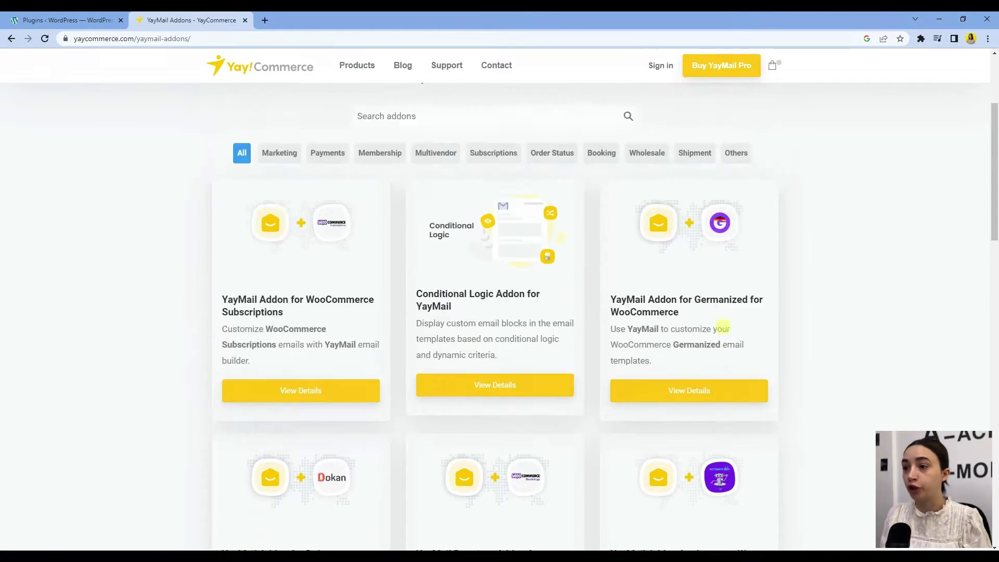
left_click(612, 328)
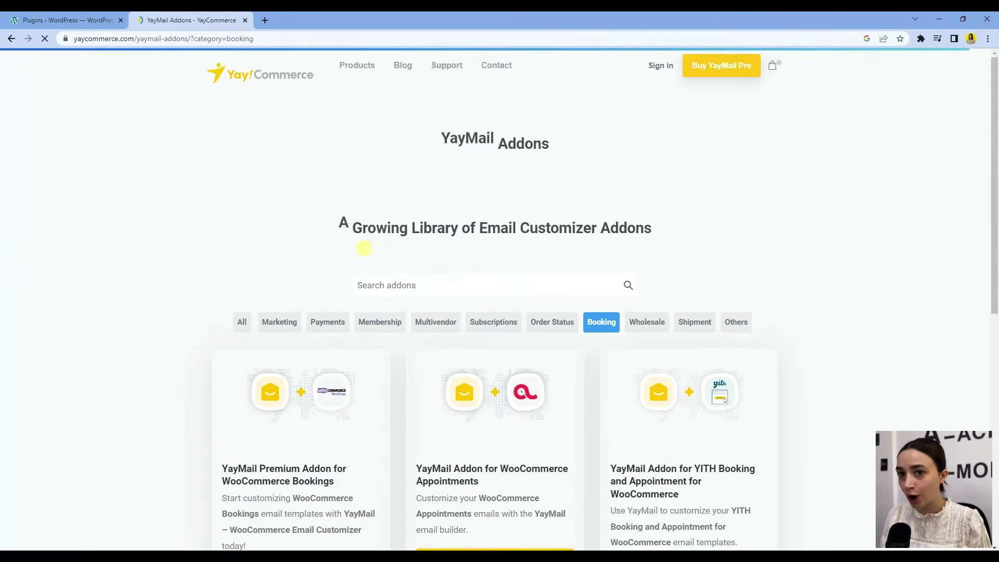
scroll(363, 247, "down", 2)
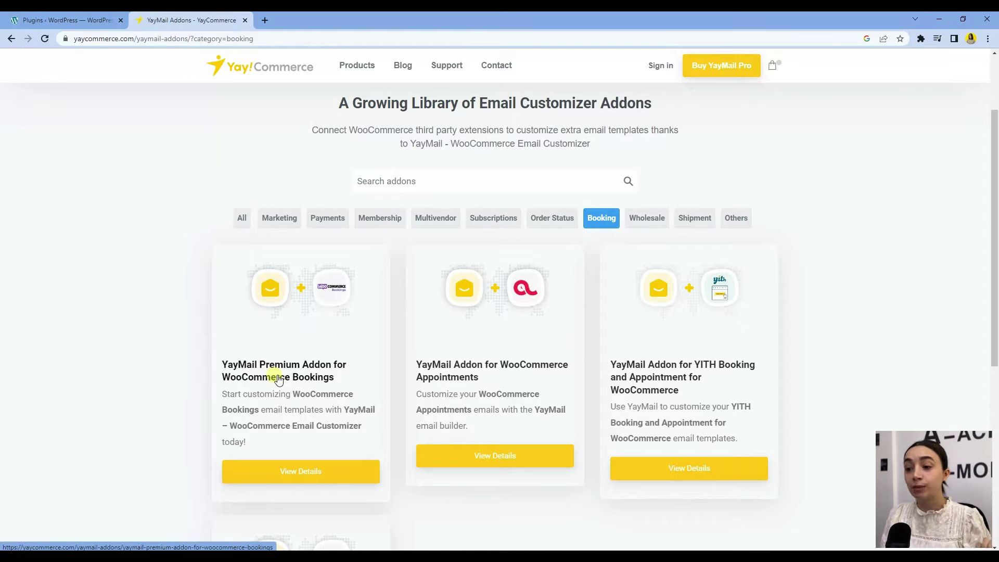
left_click(279, 380)
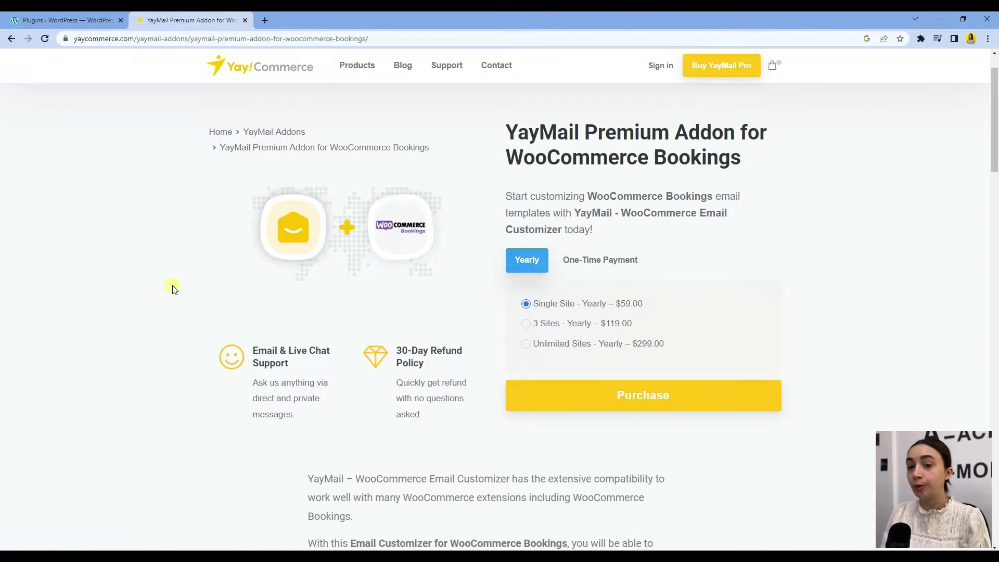
Scroll through the Bookings addon product page, then return to the WordPress Plugins page
scroll(173, 290, "down", 2)
scroll(200, 294, "down", 3)
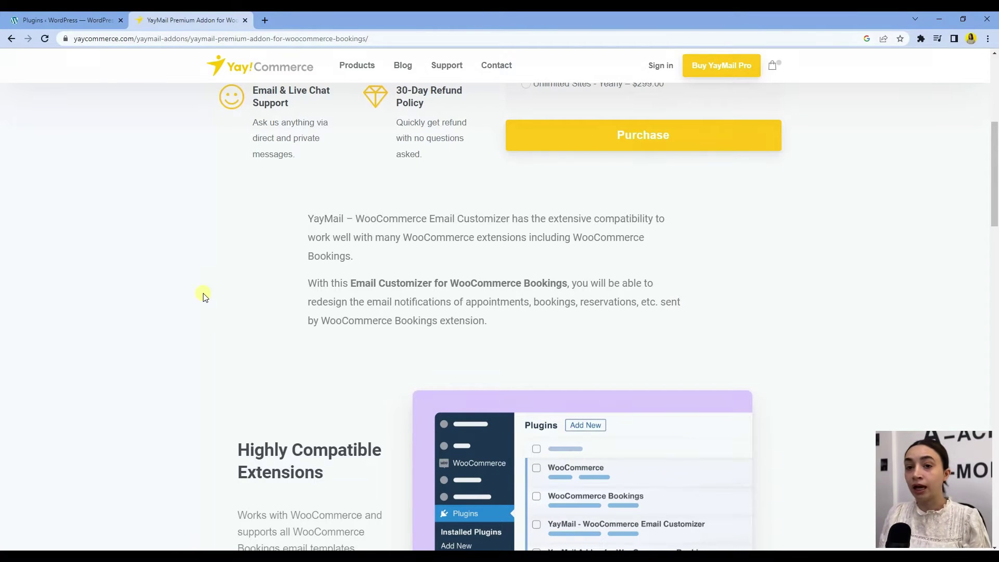
scroll(203, 296, "down", 1)
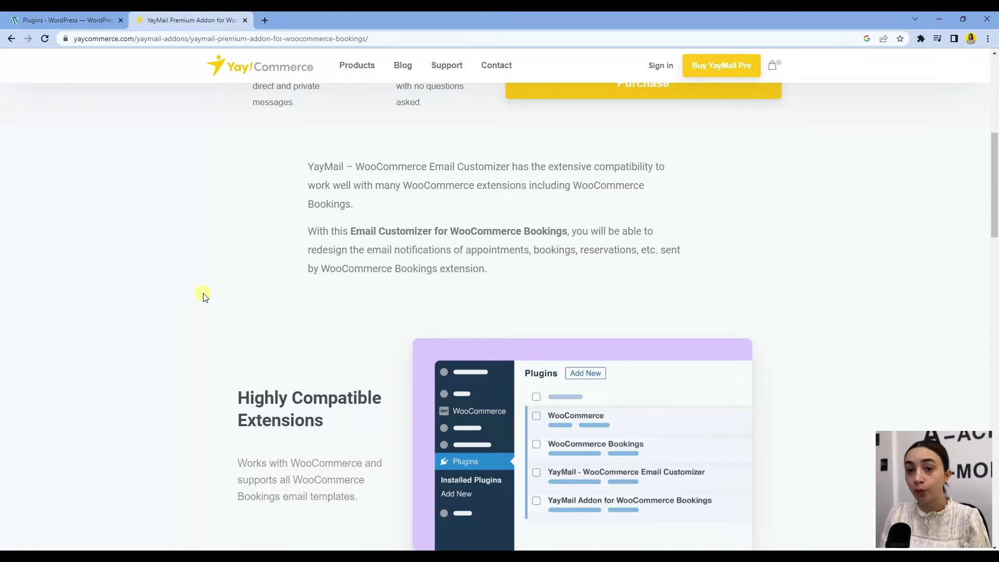
scroll(203, 297, "down", 1)
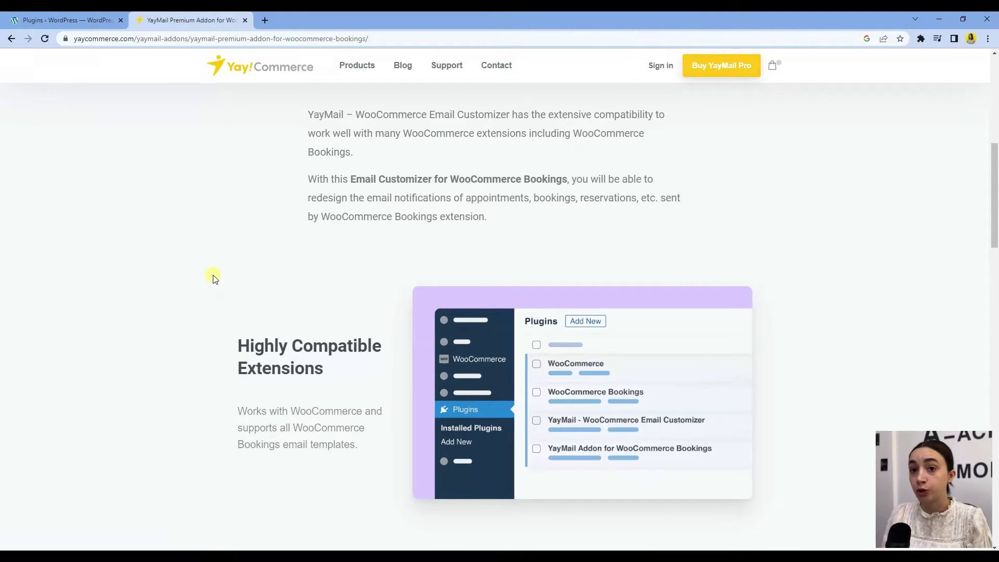
scroll(213, 279, "down", 4)
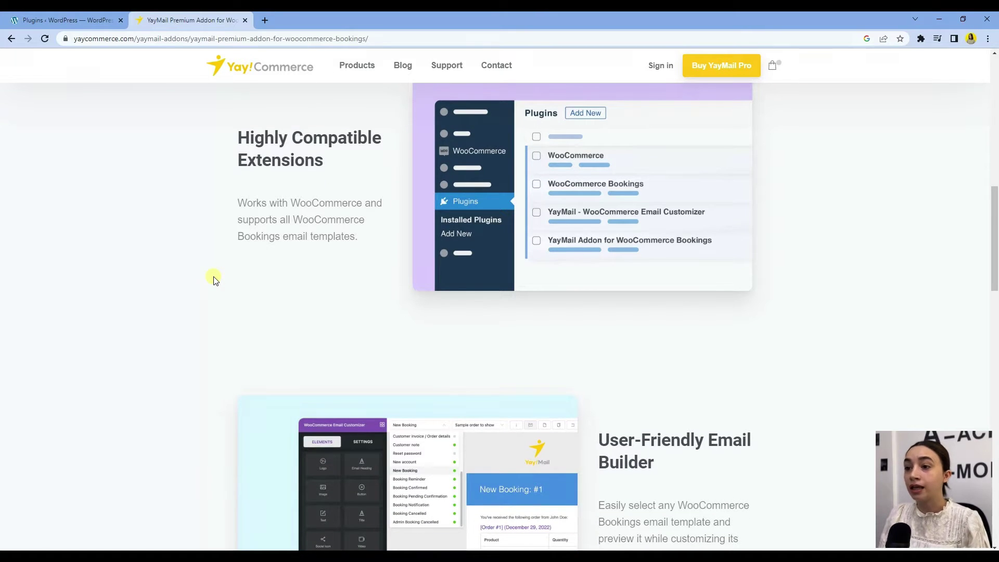
scroll(216, 281, "down", 3)
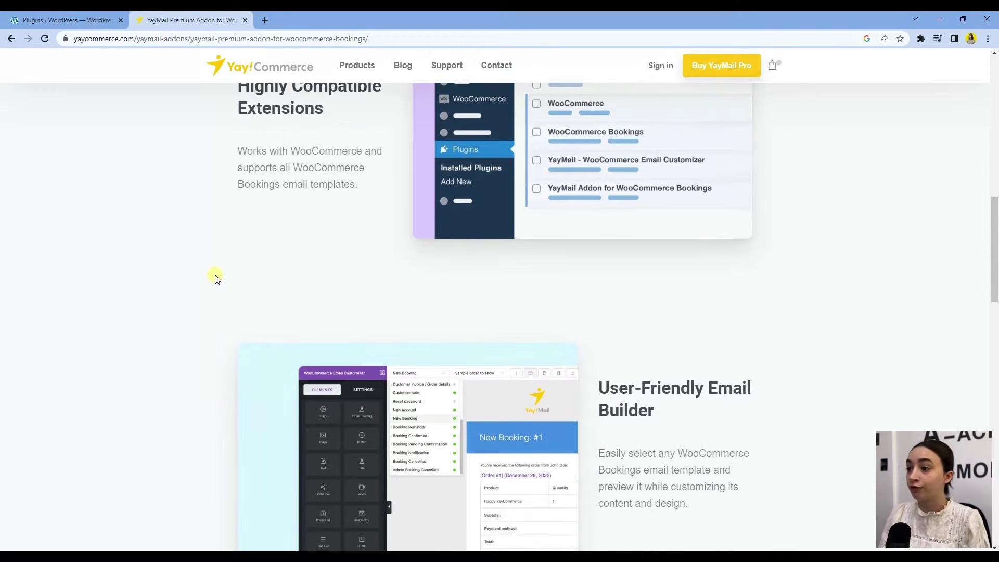
scroll(216, 277, "down", 2)
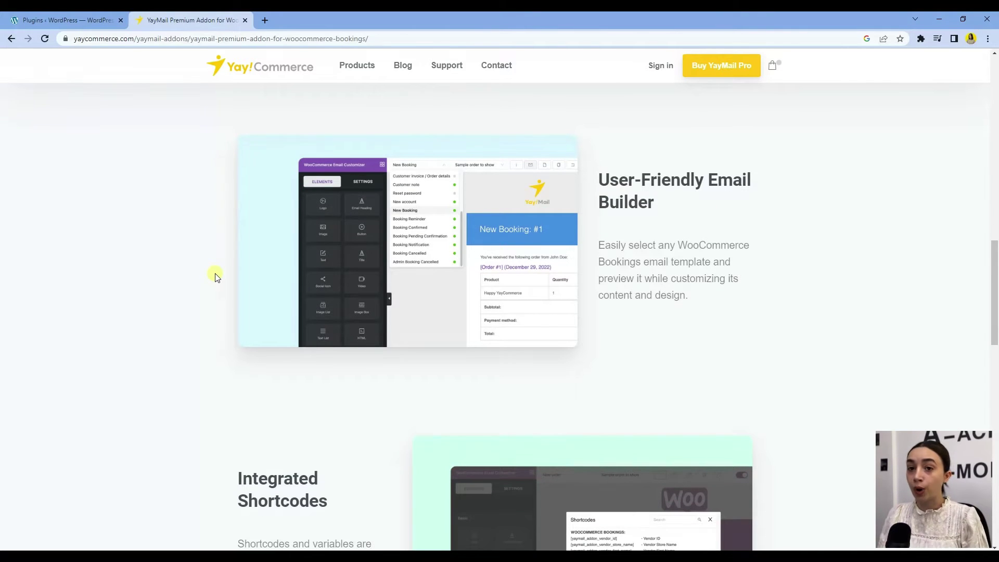
scroll(218, 279, "down", 1)
scroll(218, 279, "down", 1)
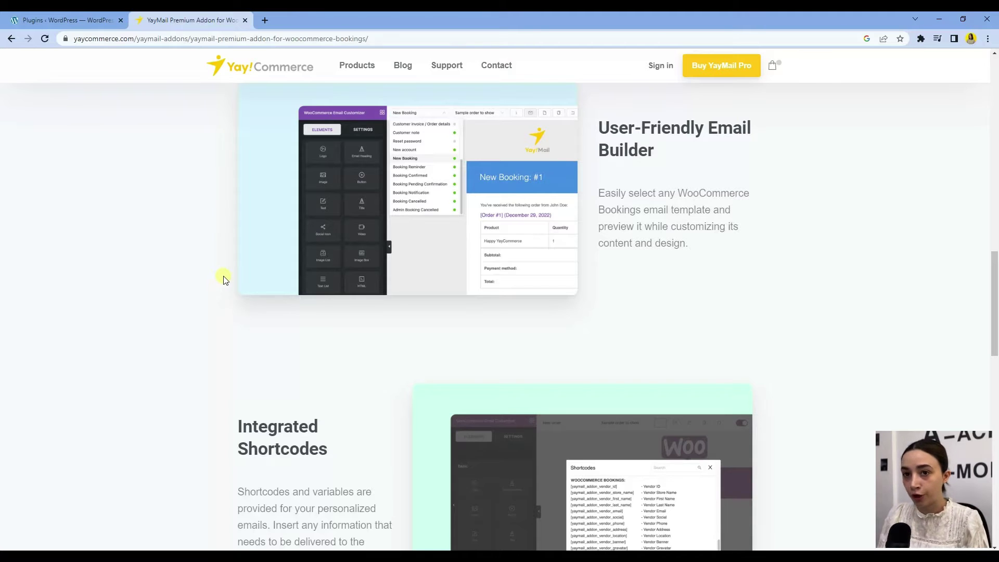
scroll(225, 280, "down", 2)
scroll(225, 280, "down", 1)
scroll(225, 281, "down", 2)
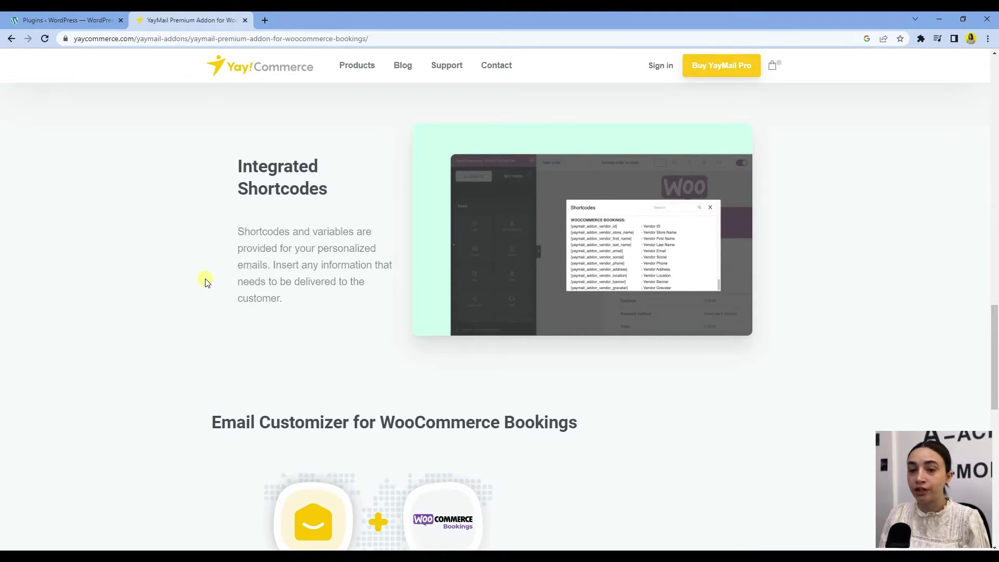
scroll(206, 281, "down", 1)
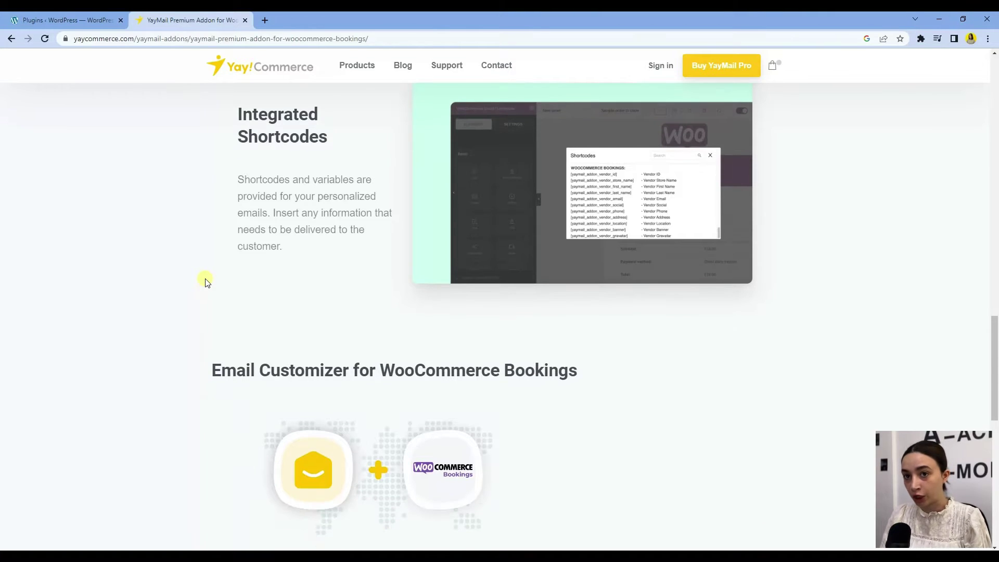
scroll(206, 282, "down", 2)
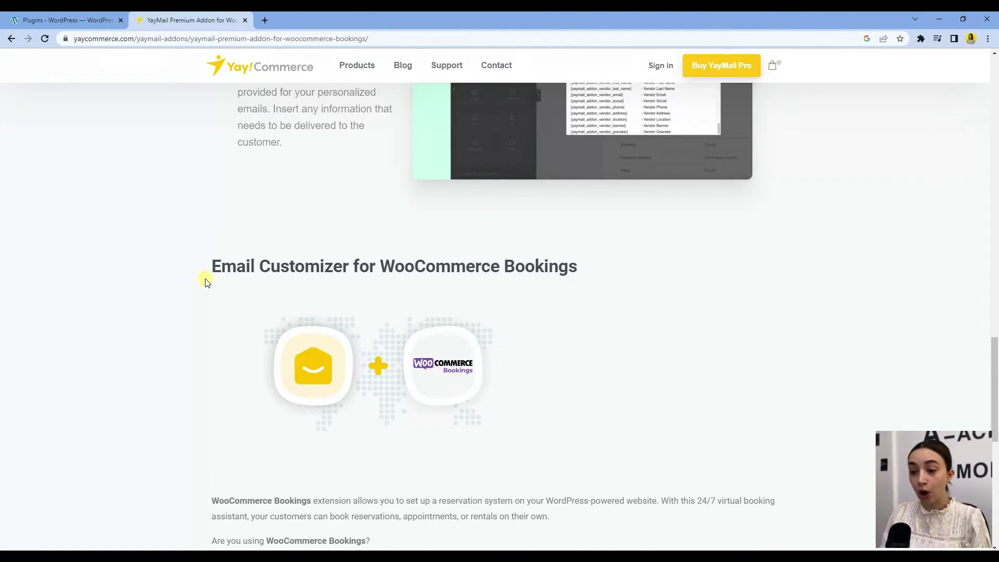
scroll(206, 281, "down", 1)
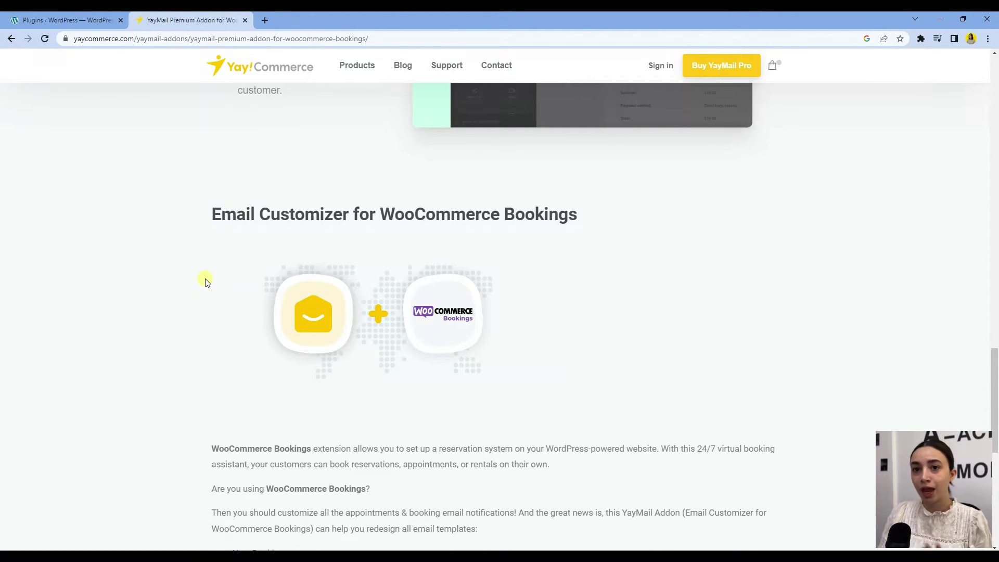
key("ctrl+shift+Tab")
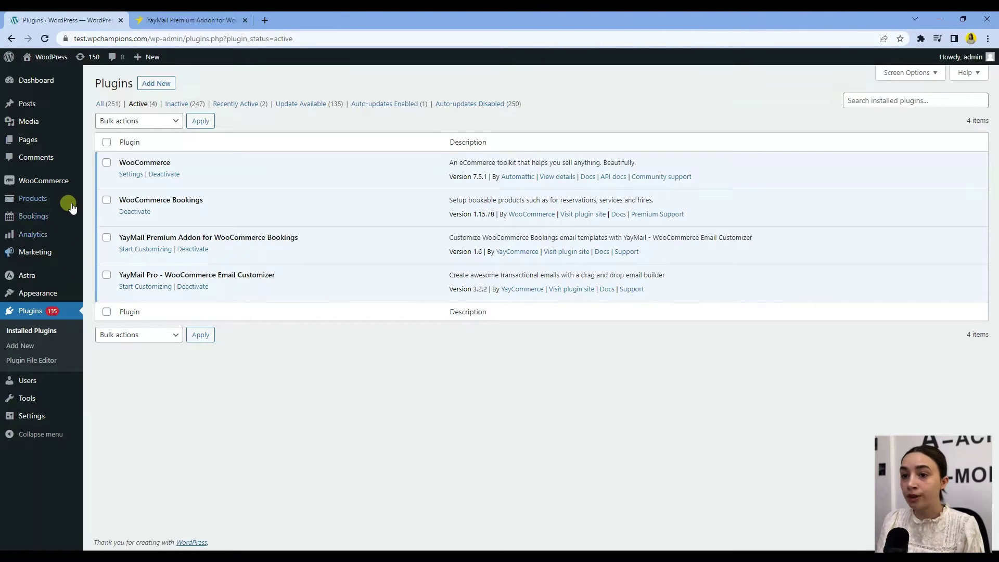
Launch the Email Customizer from WooCommerce in the admin sidebar
mouse_move(57, 186)
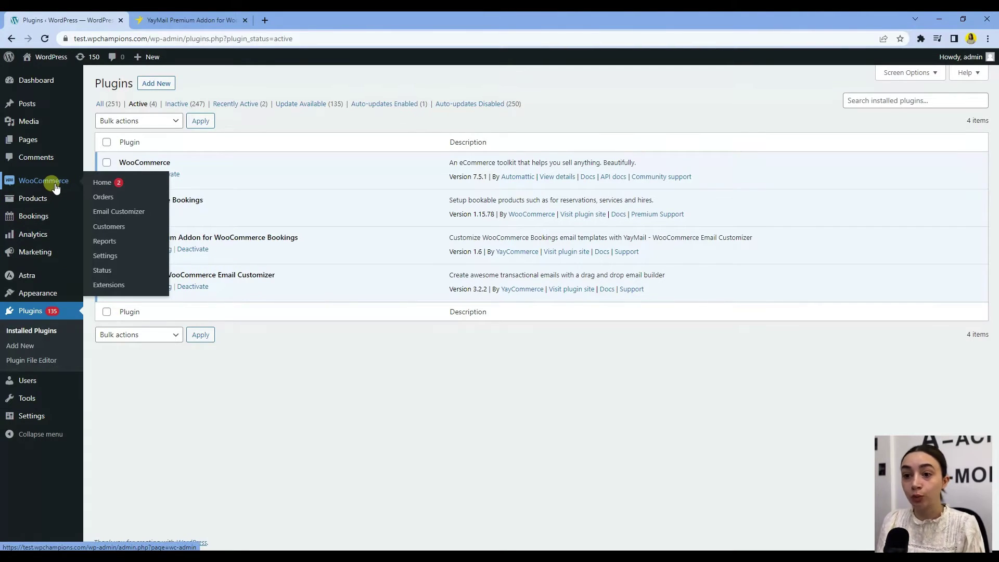
left_click(118, 218)
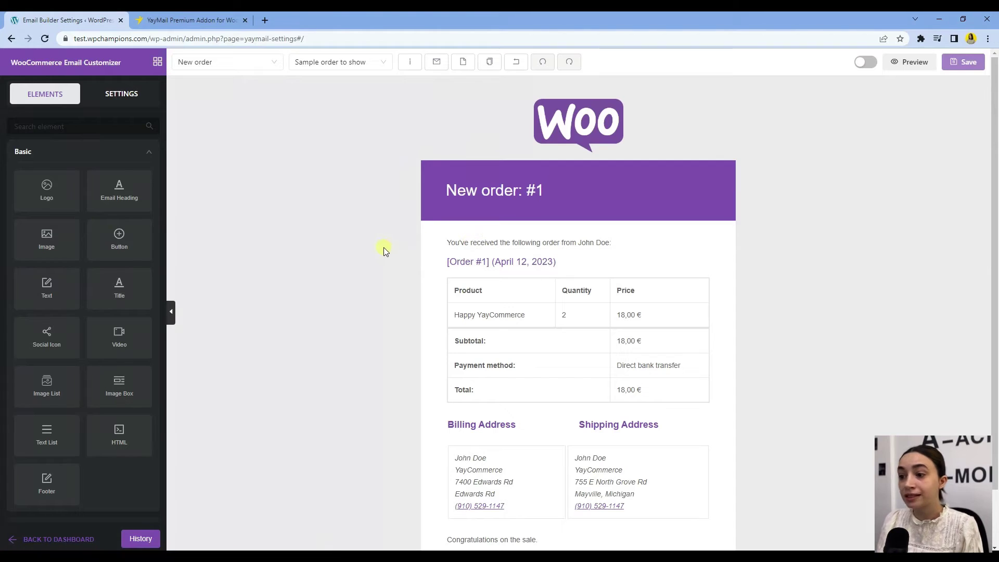
Bring up the email template list and scroll down to the booking templates
left_click(242, 65)
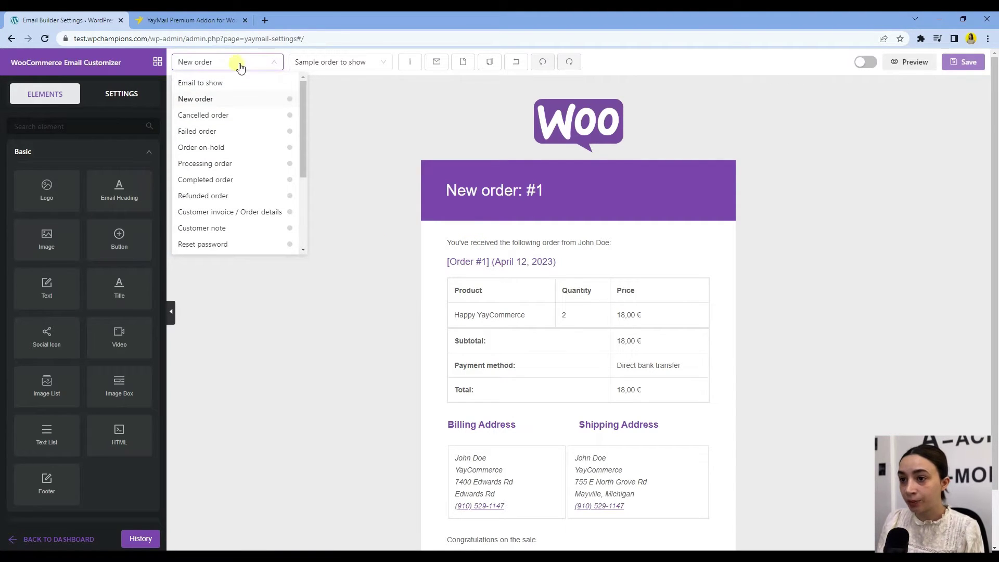
scroll(268, 104, "down", 3)
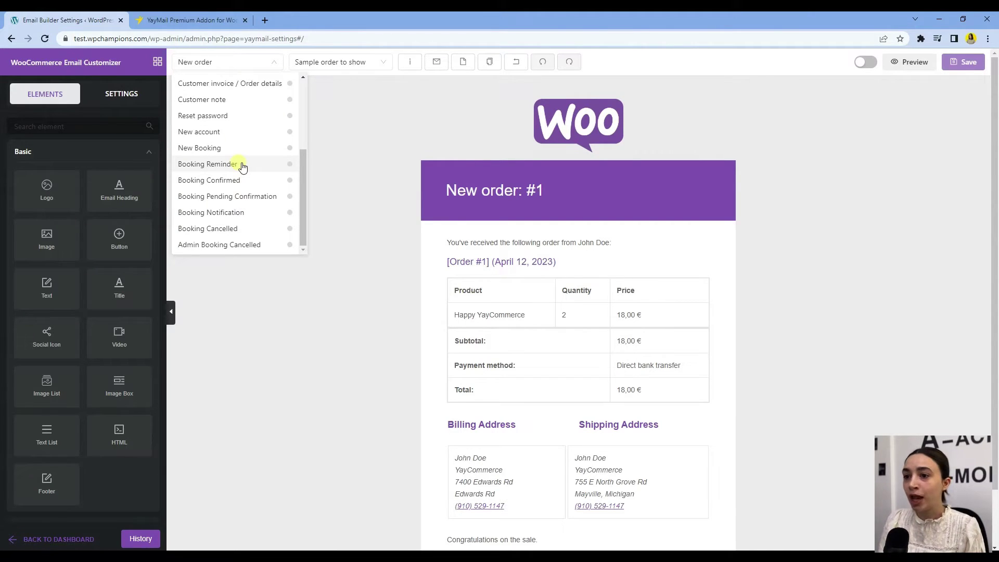
Load the Booking Reminder email and expand the WooCommerce elements group
left_click(234, 164)
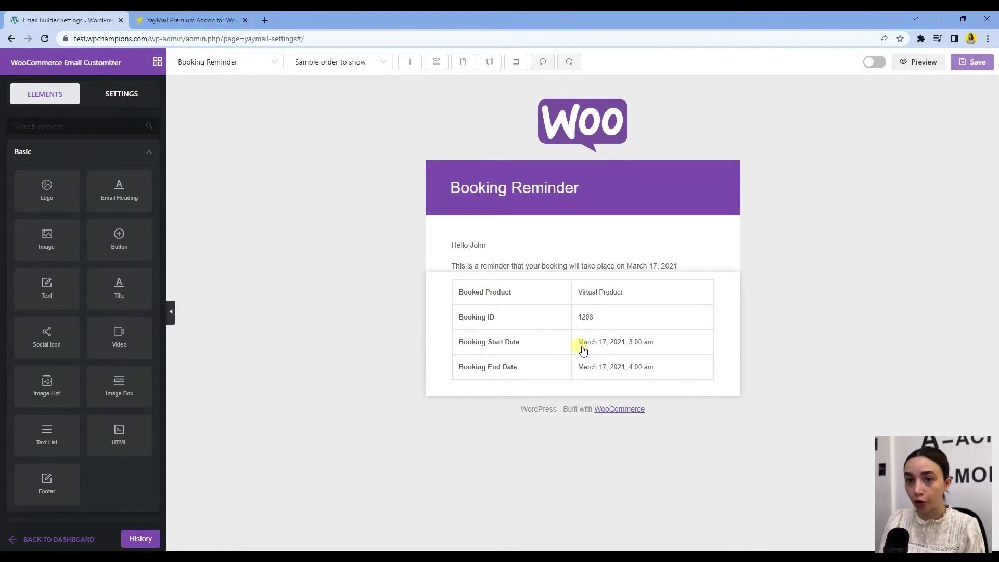
scroll(26, 384, "down", 2)
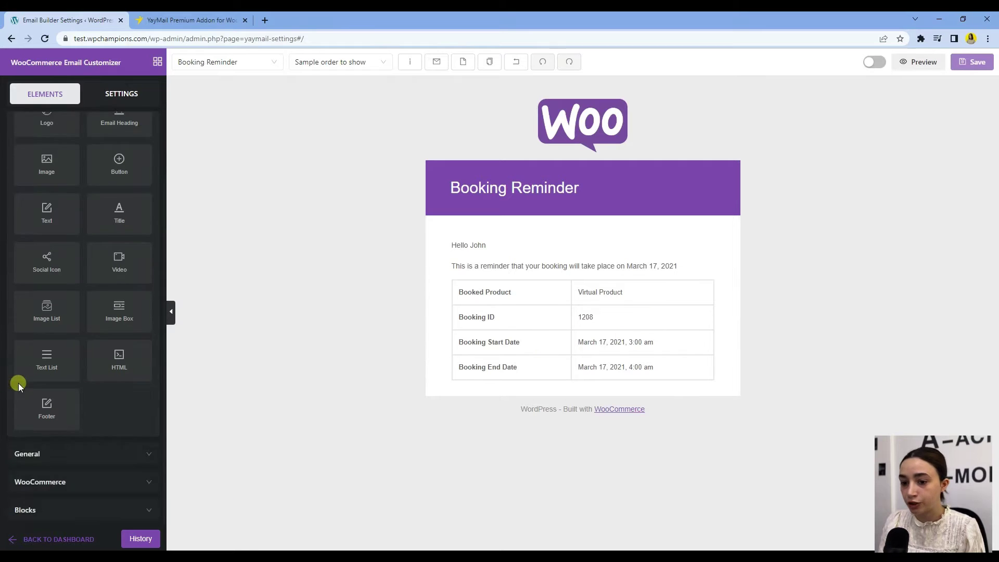
left_click(109, 476)
scroll(101, 459, "down", 3)
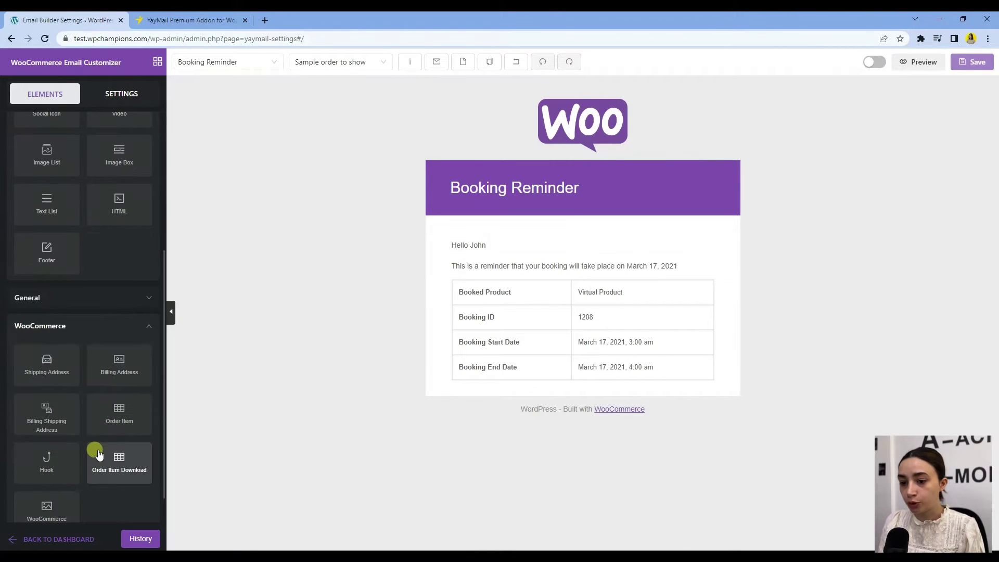
scroll(99, 456, "down", 1)
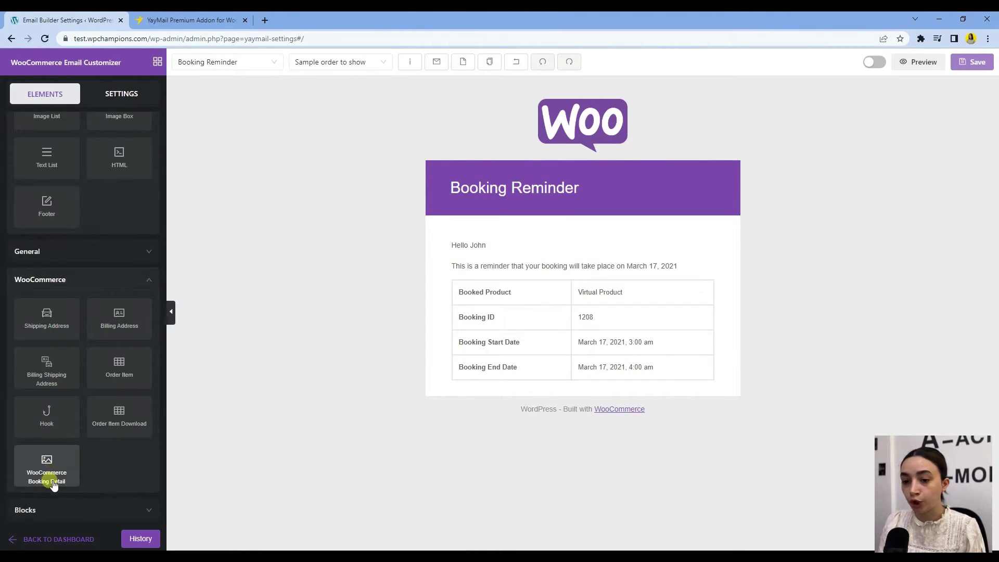
Add a WooCommerce Booking Detail block, then delete the duplicate booking table
left_click_drag(57, 480, 570, 416)
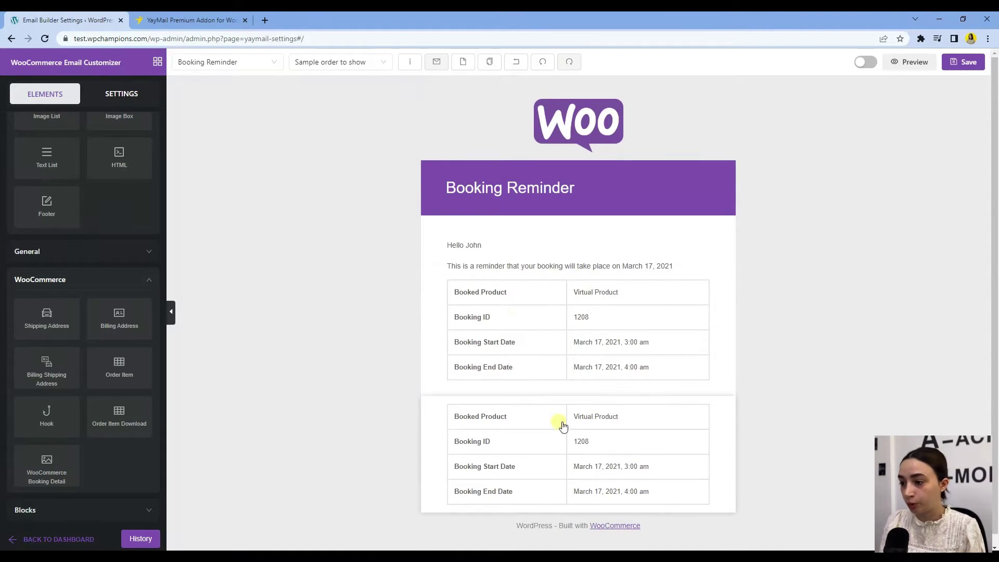
left_click(725, 413)
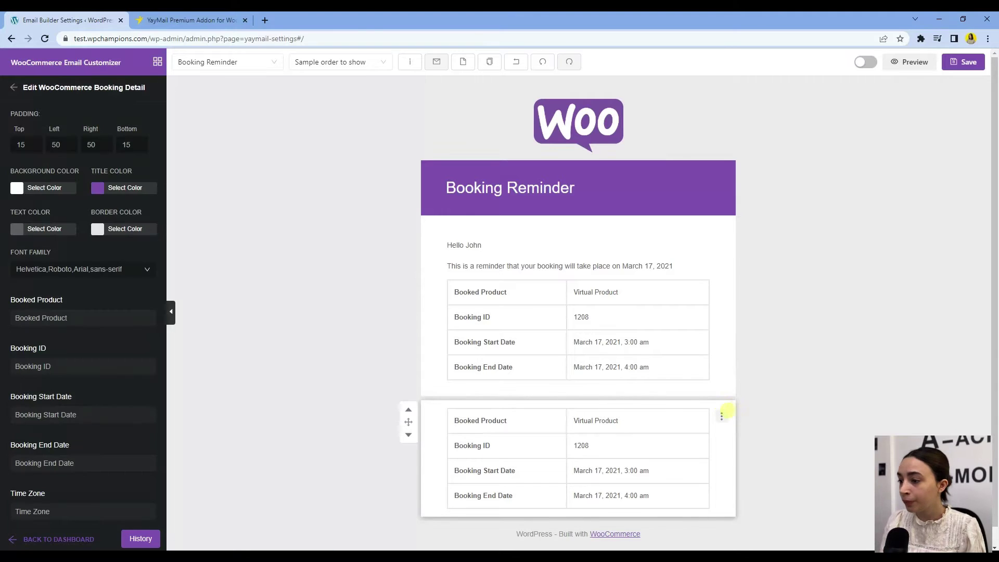
left_click(729, 415)
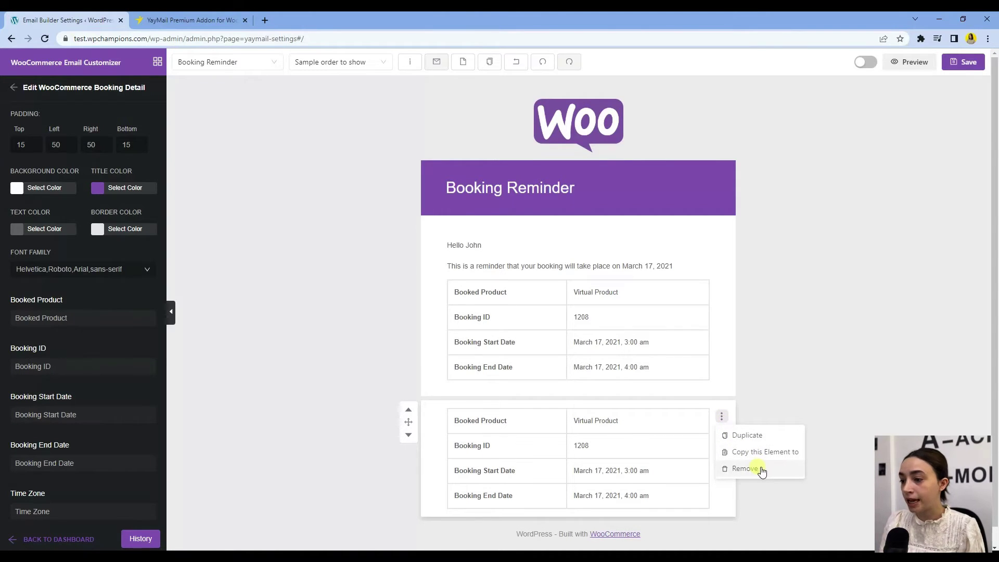
left_click(762, 470)
left_click(401, 313)
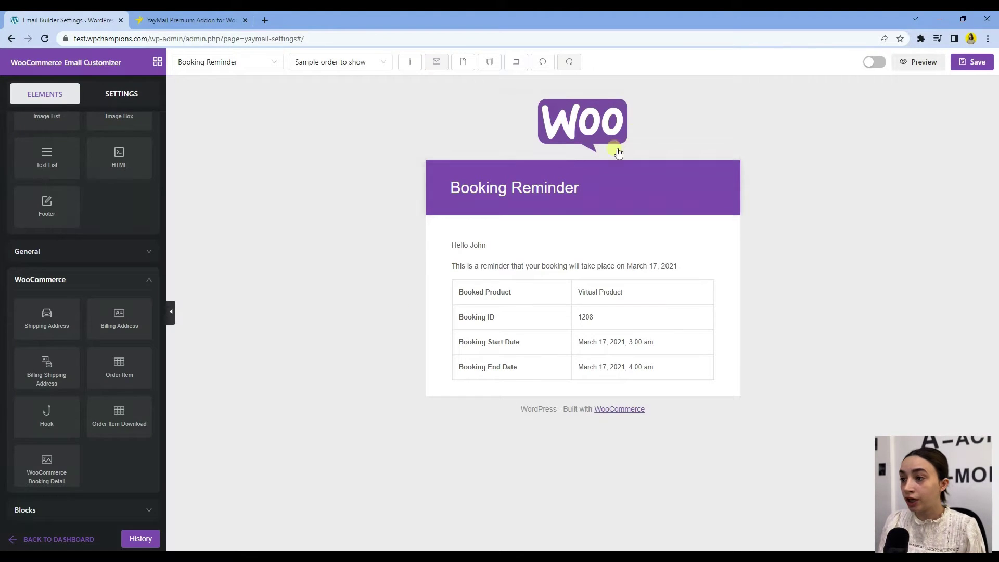
Remove the Woo logo block from the top of the email
left_click(641, 125)
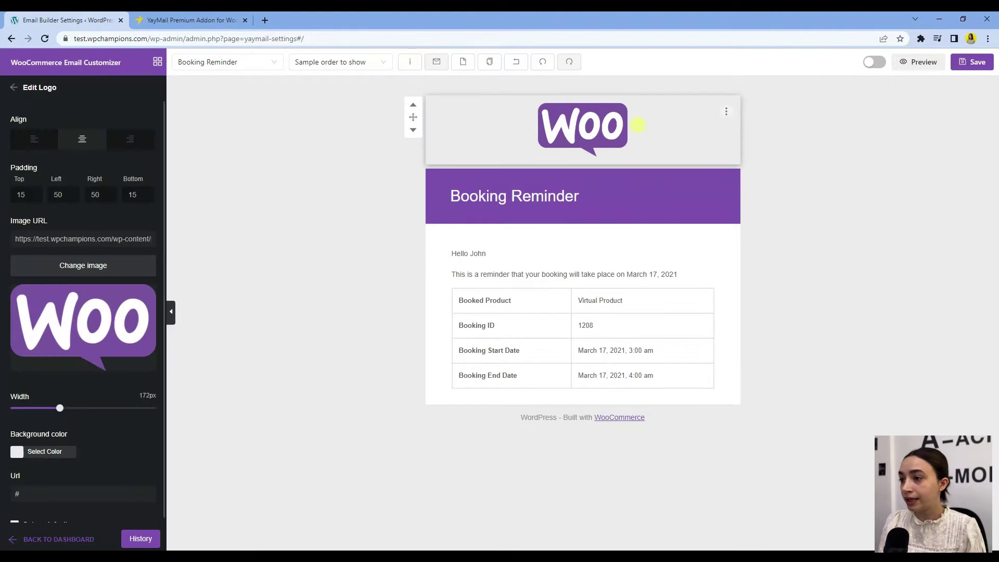
left_click(727, 112)
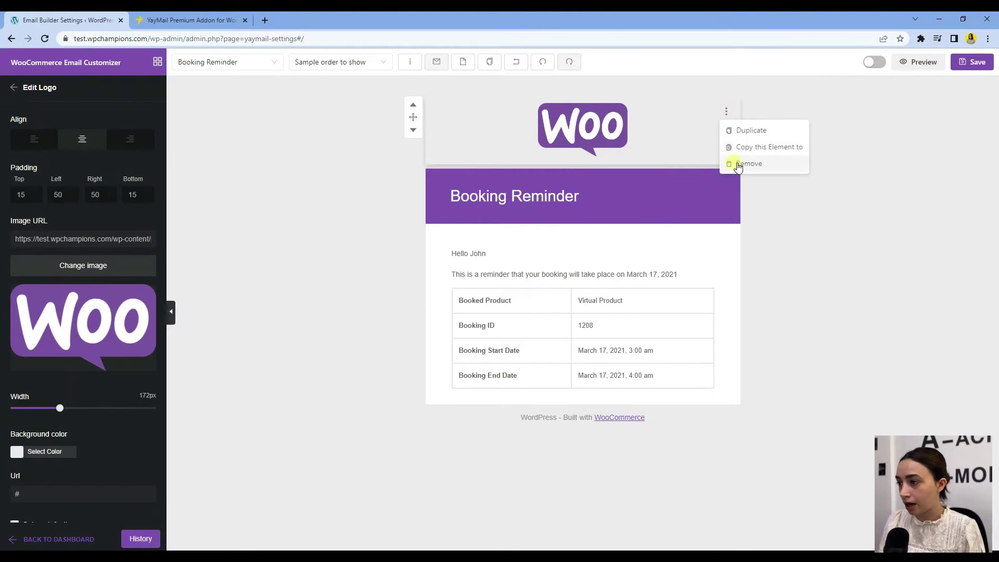
left_click(734, 163)
left_click(400, 311)
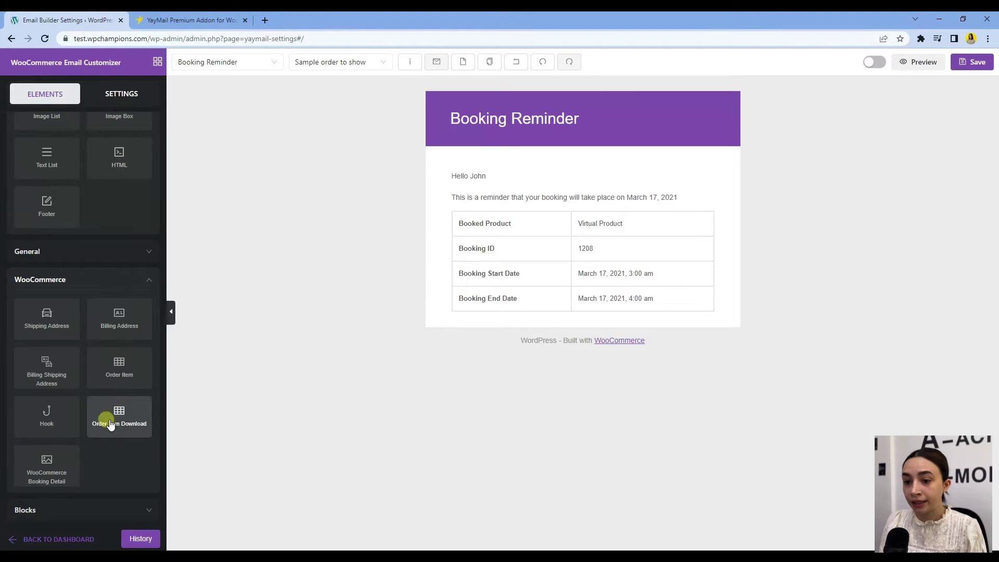
Place a Single Banner block from the Blocks group above the email heading
left_click(133, 510)
scroll(108, 462, "down", 2)
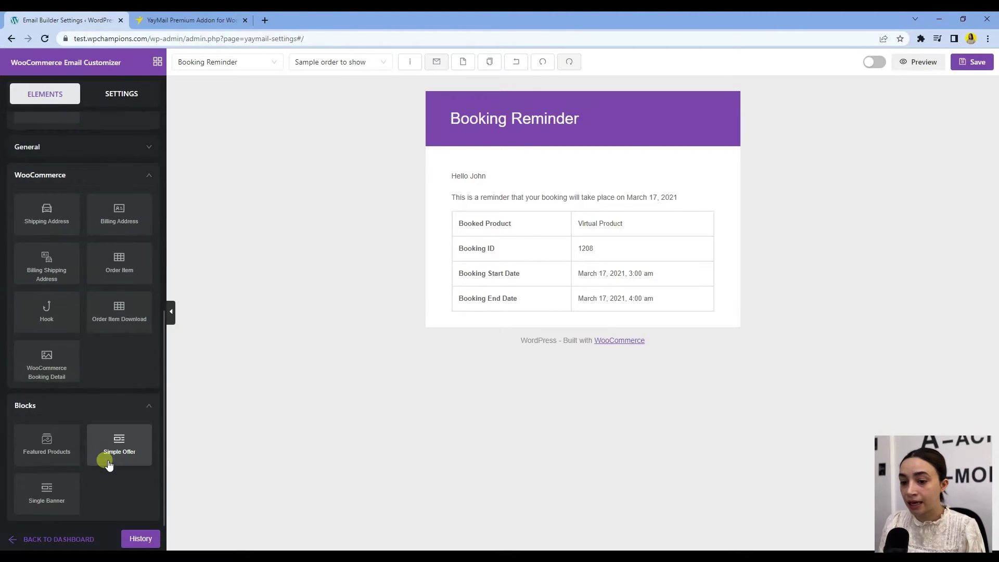
left_click_drag(45, 493, 564, 102)
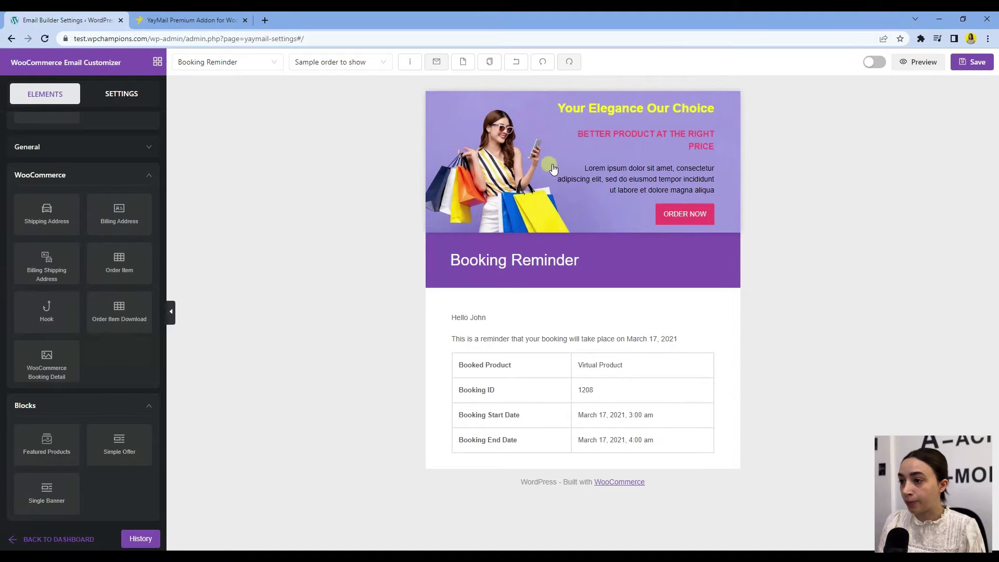
Replace the Single Banner's background image with background-chair.png from the Media Library
left_click(488, 141)
scroll(80, 396, "down", 3)
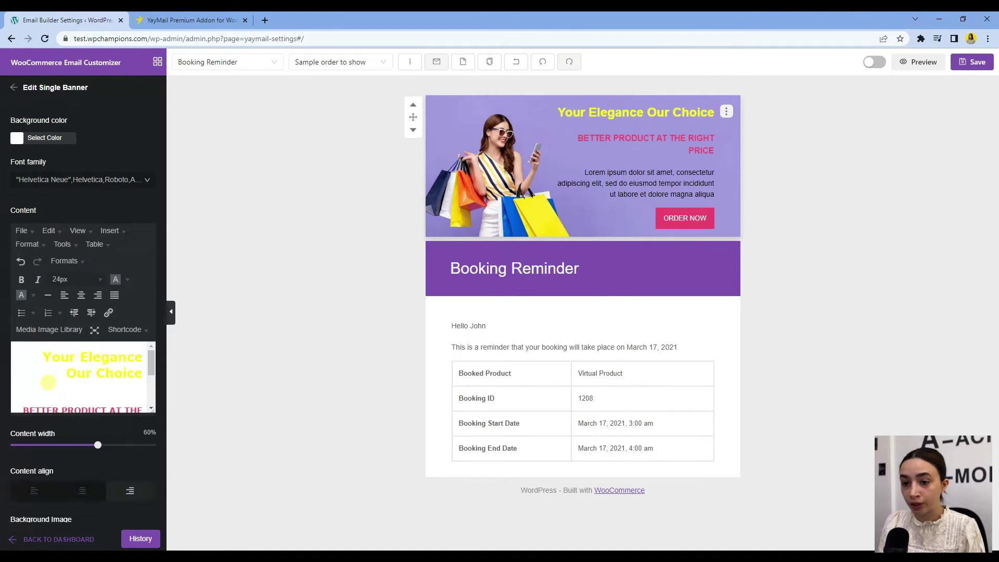
scroll(80, 396, "down", 2)
scroll(71, 388, "up", 5)
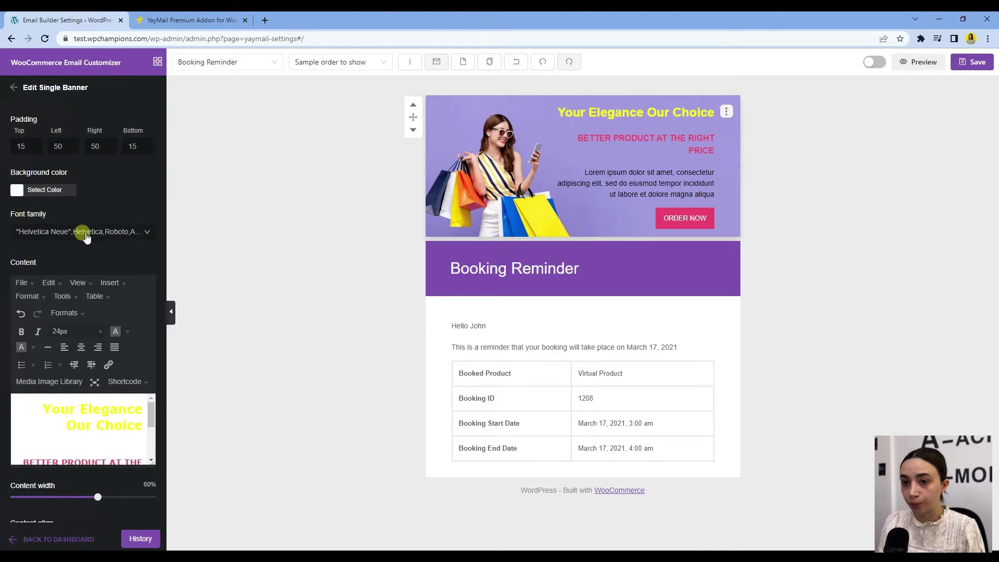
scroll(82, 230, "down", 3)
scroll(89, 326, "down", 3)
left_click(94, 512)
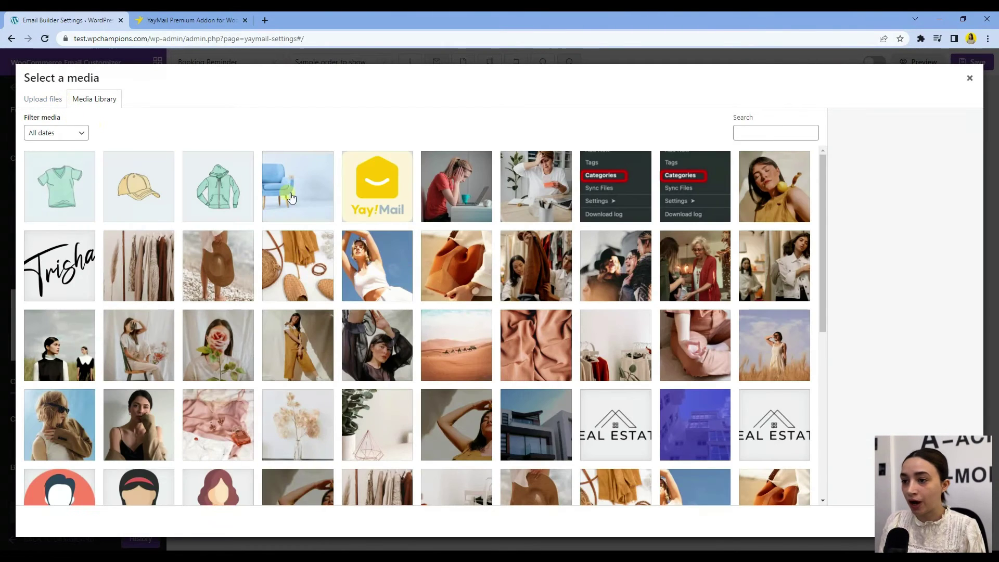
left_click(301, 192)
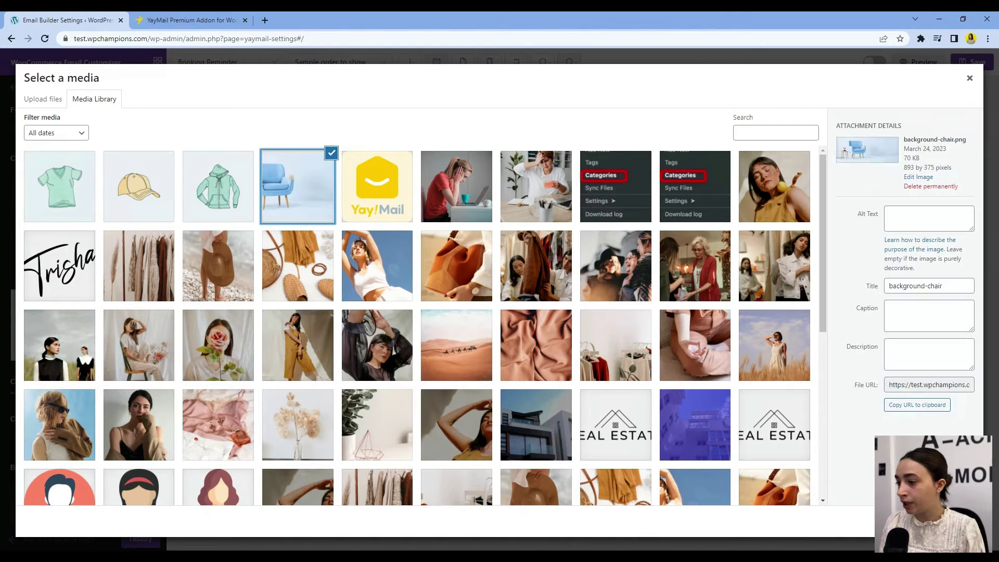
left_click(945, 521)
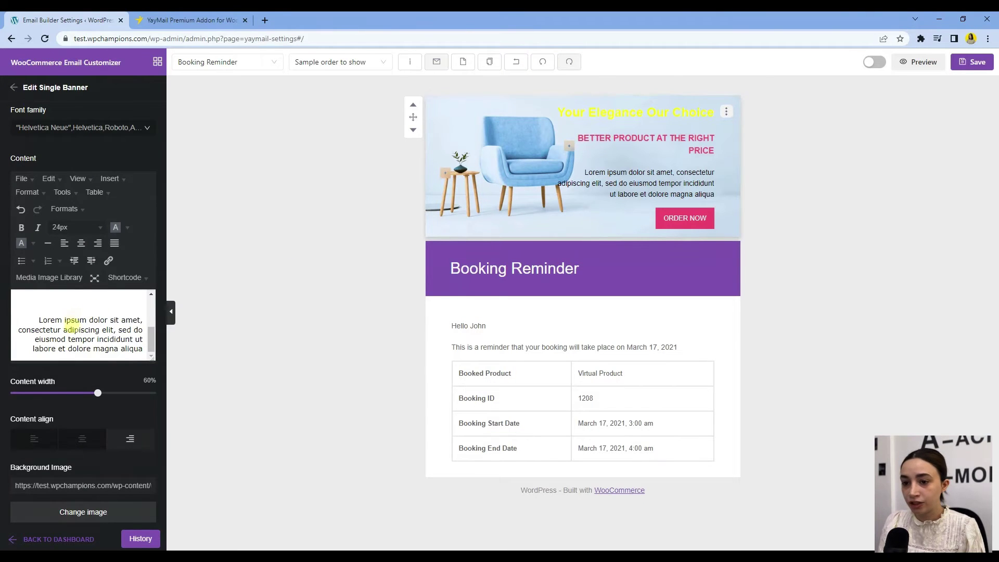
Replace the banner text with the 'Better Products Better You' copy
scroll(59, 321, "up", 3)
scroll(60, 321, "up", 3)
left_click_drag(42, 301, 139, 373)
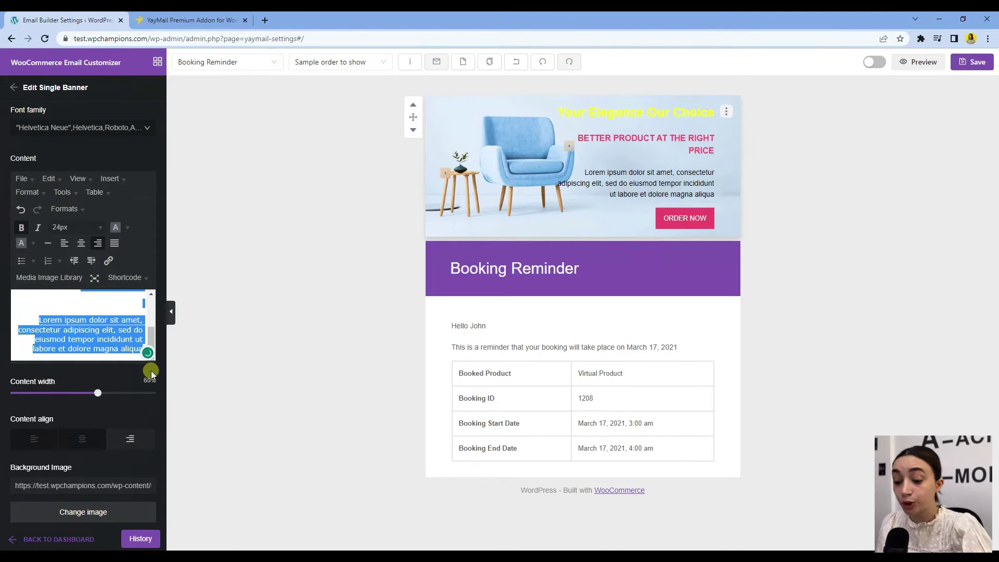
type("Better Products Better You YOU are the newest member of Sandbox, a community to share things you love. We're excited to have you  here. Join us Today!")
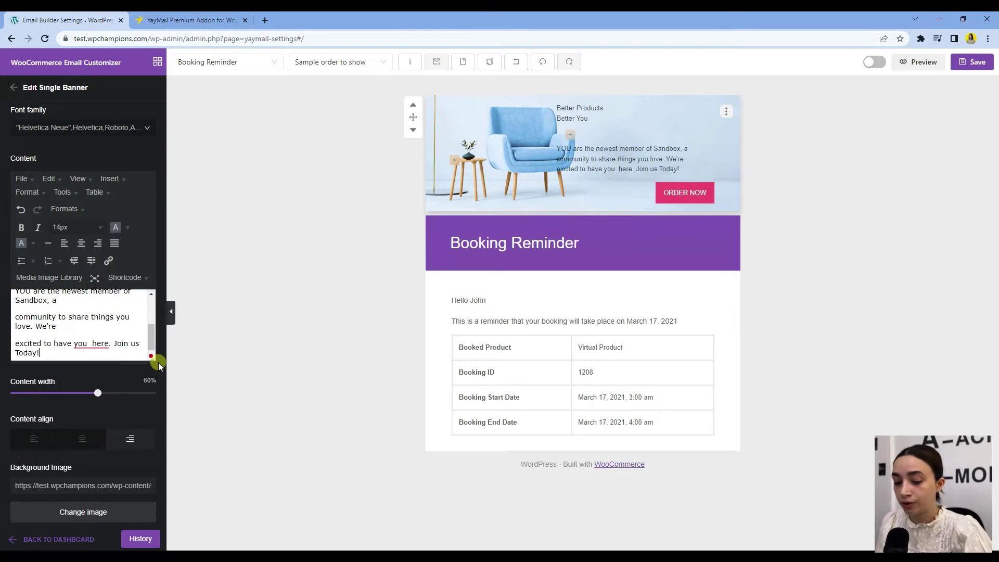
key("ctrl+z")
type("Better Products Better You YOU are the newest member of Sandbox, a community to share things you love. We're excited to have you  here. Join us Today!")
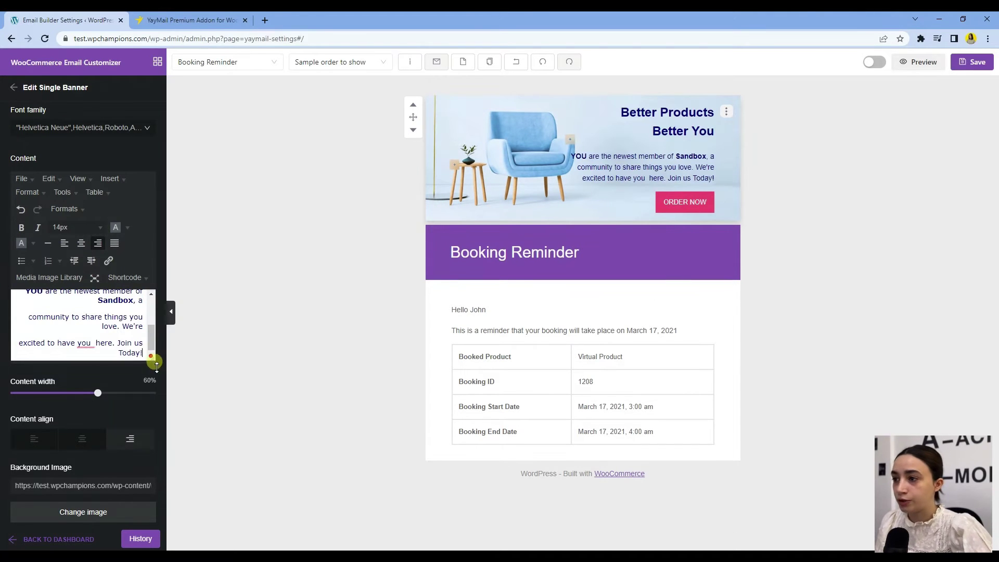
Set the banner's welcome paragraph to 13px font size
scroll(114, 323, "up", 5)
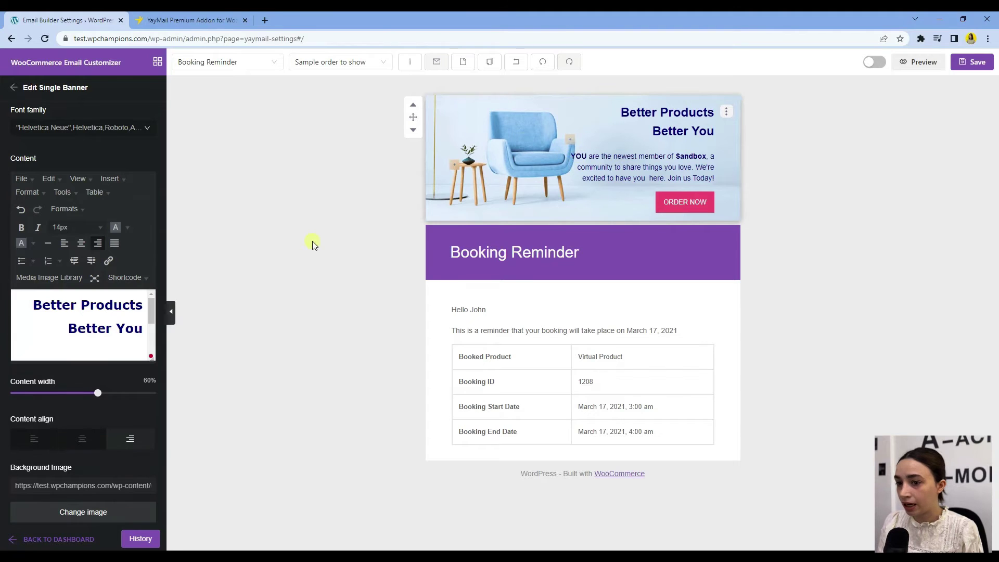
scroll(38, 323, "down", 4)
scroll(35, 318, "up", 2)
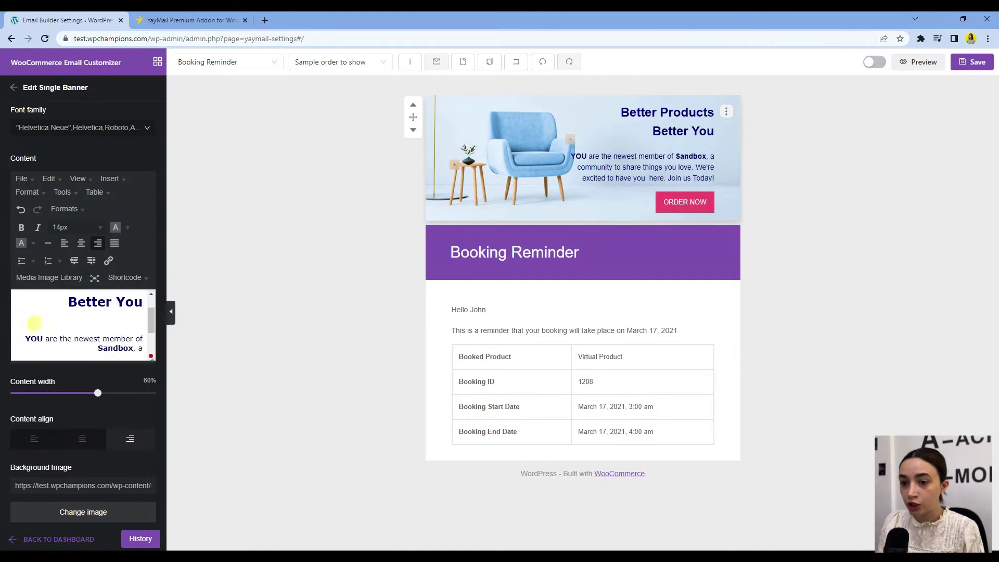
left_click_drag(20, 338, 140, 348)
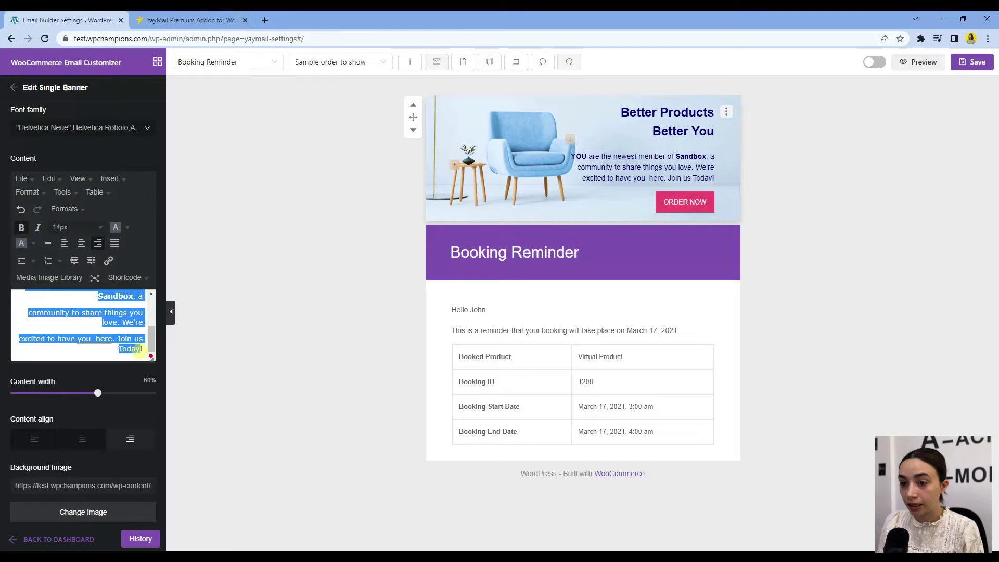
left_click(102, 229)
left_click(64, 333)
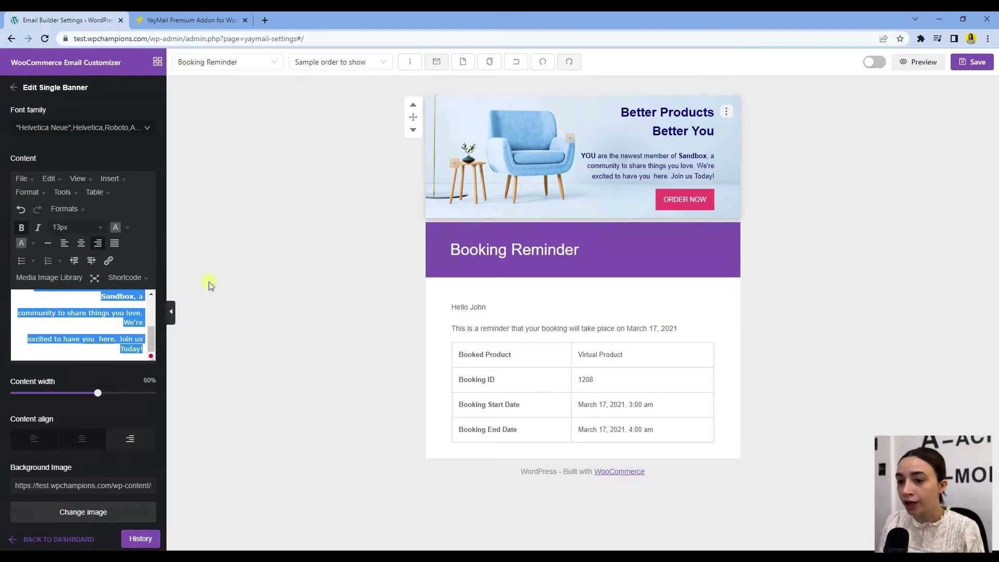
Make the banner button's background yellow
scroll(102, 364, "down", 7)
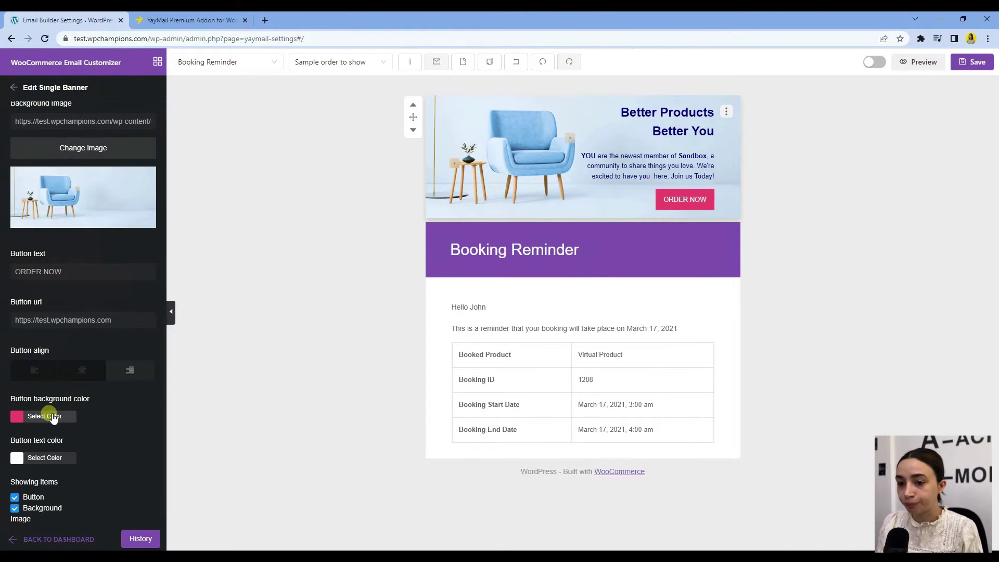
left_click(48, 414)
left_click_drag(32, 516, 30, 518)
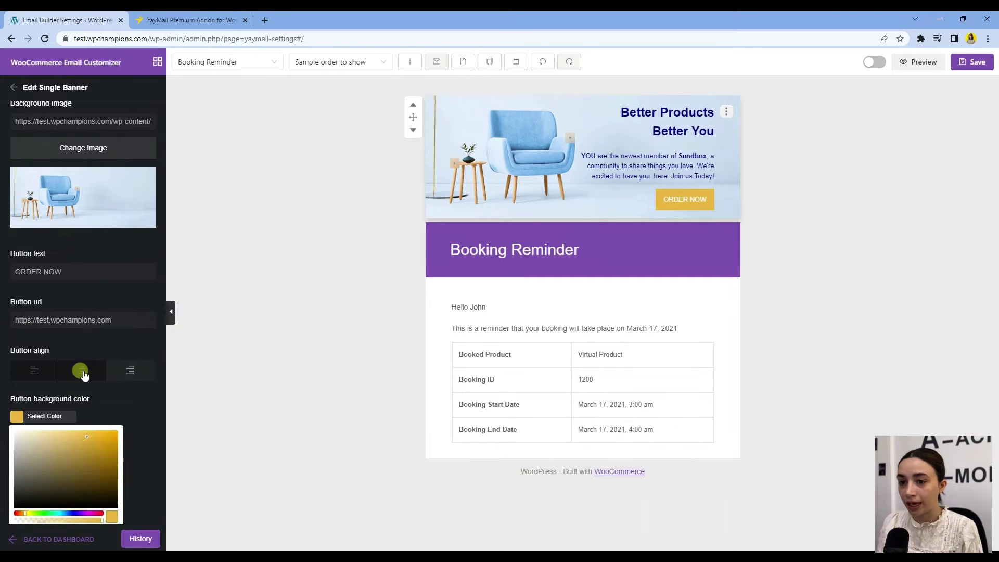
Change the banner button label from ORDER NOW to 'Join Now!'
triple_click(63, 273)
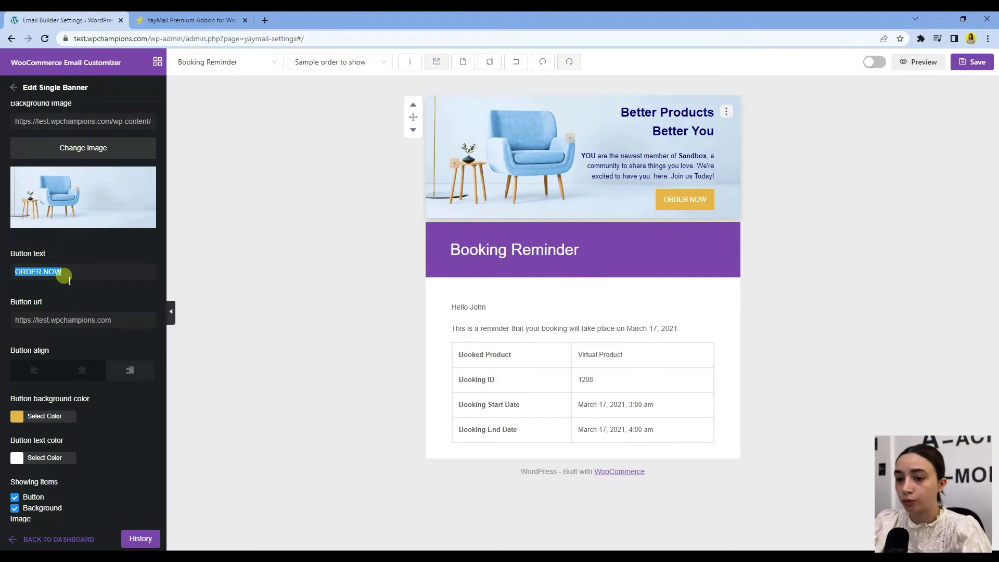
type("Join Now!")
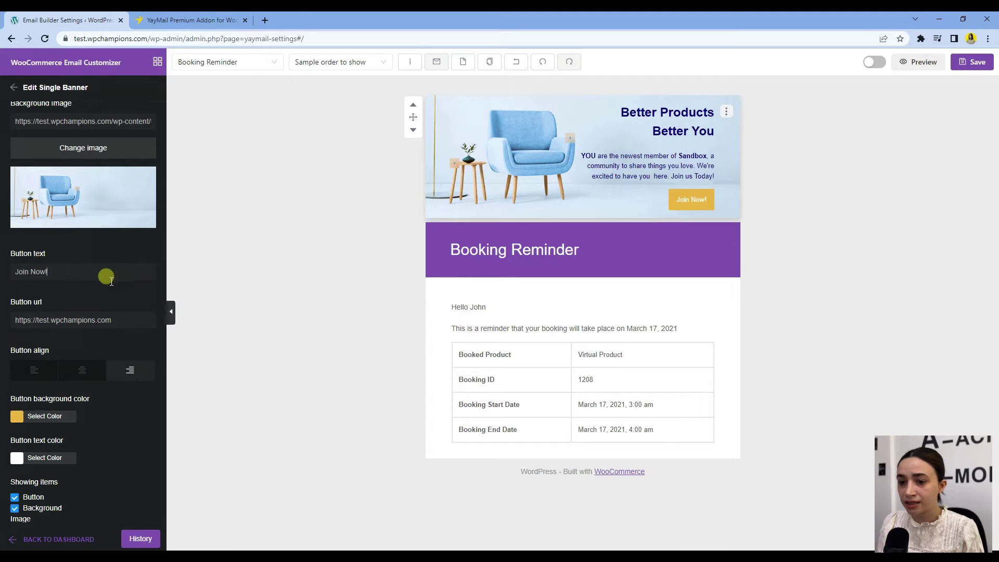
scroll(108, 284, "down", 1)
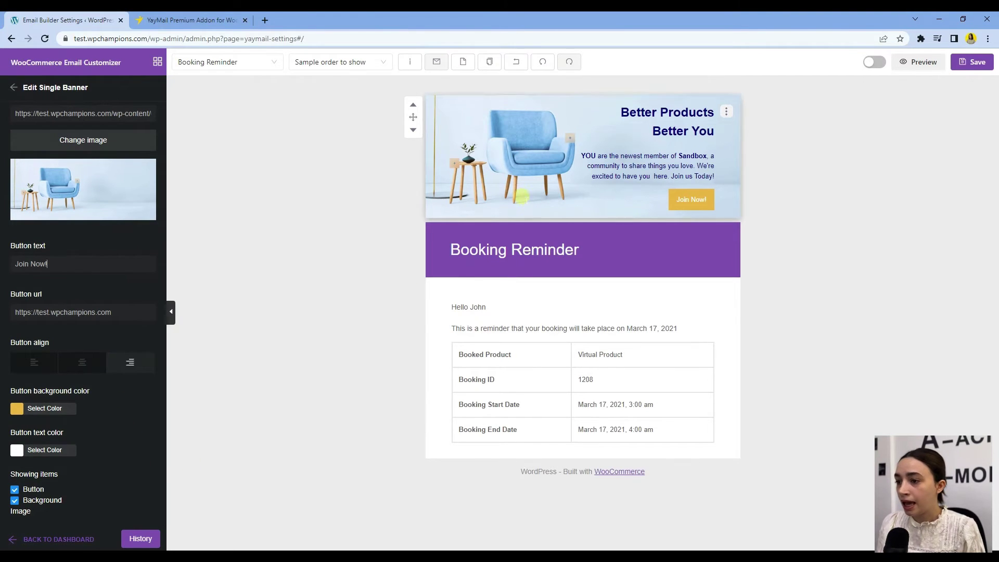
Centre-align the Booking Reminder heading text
left_click(436, 233)
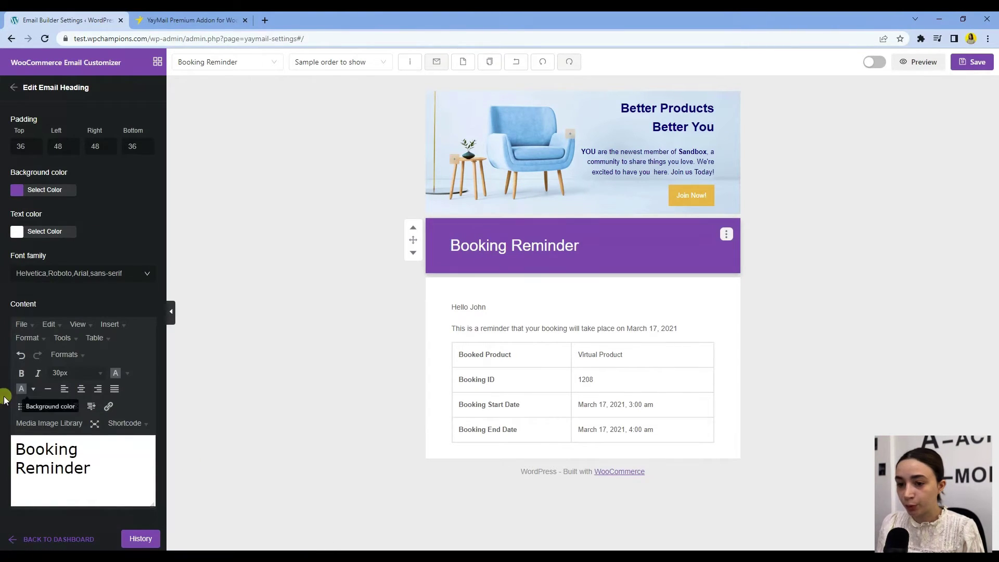
left_click_drag(91, 468, 13, 449)
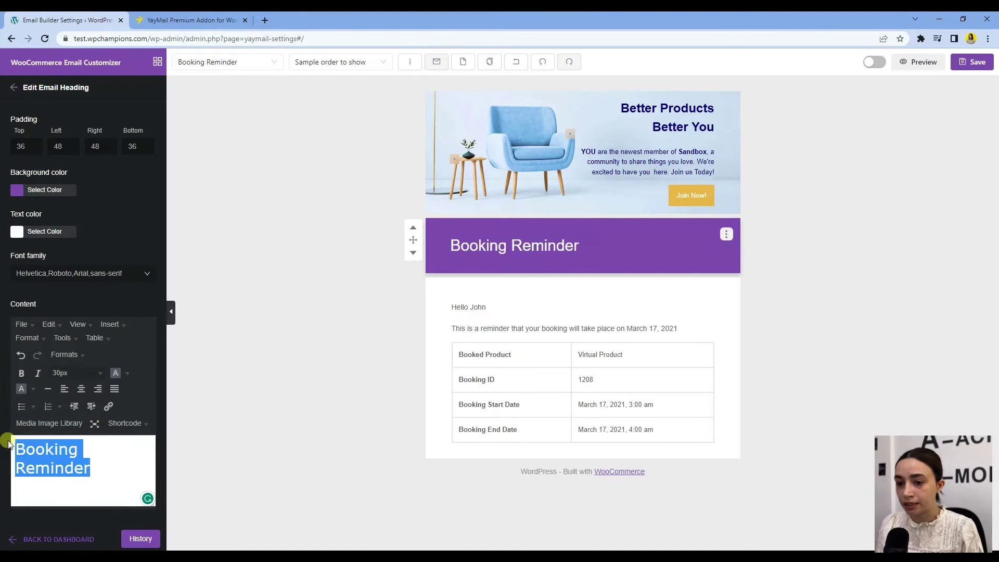
left_click(81, 389)
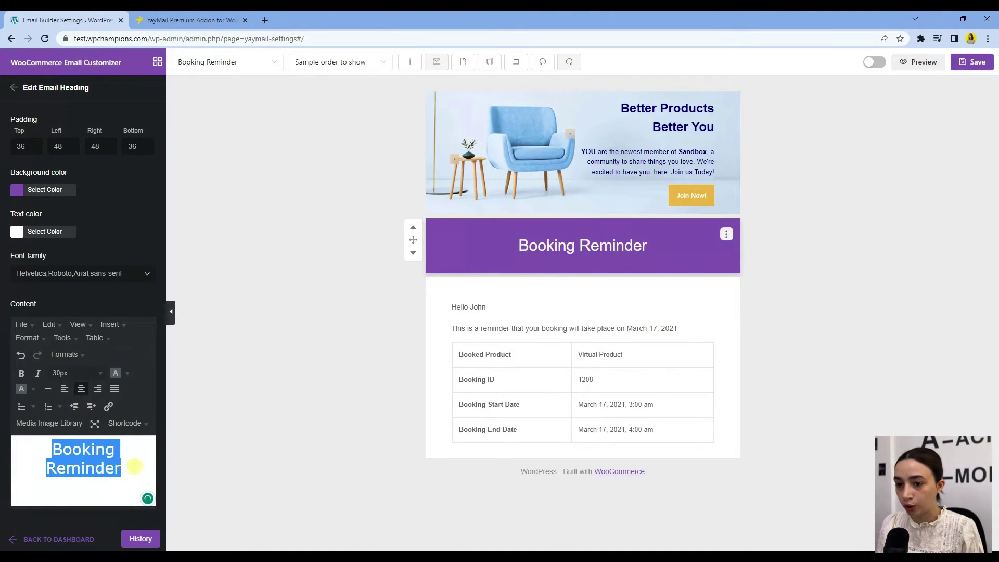
left_click(144, 462)
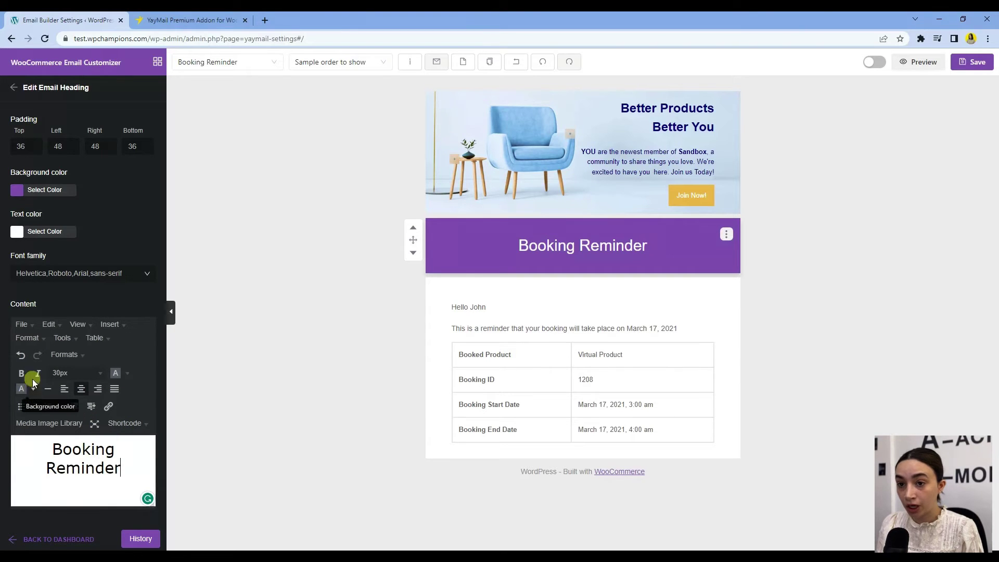
Change the heading background colour from purple to a soft light blue
left_click(22, 190)
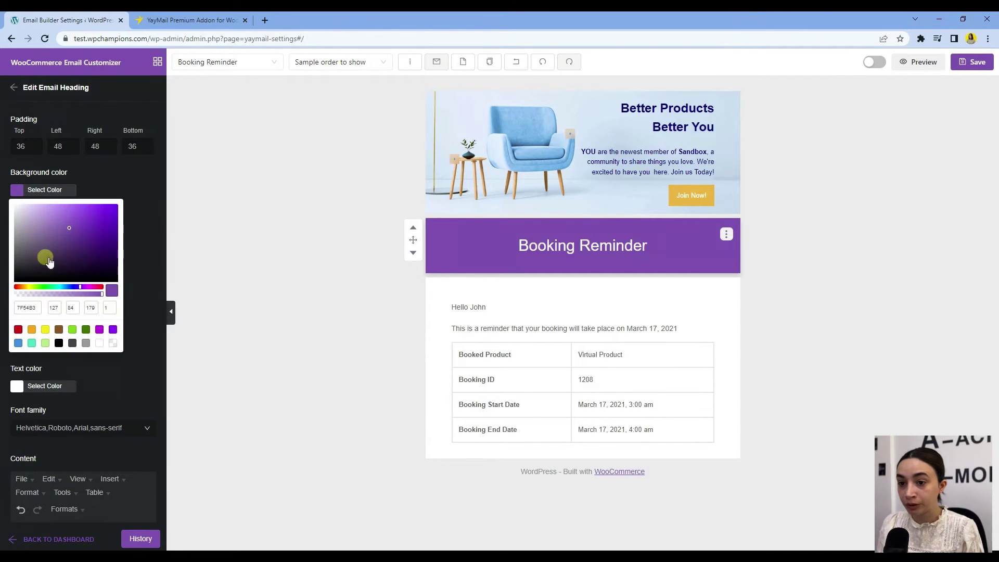
left_click_drag(73, 288, 62, 289)
left_click(70, 229)
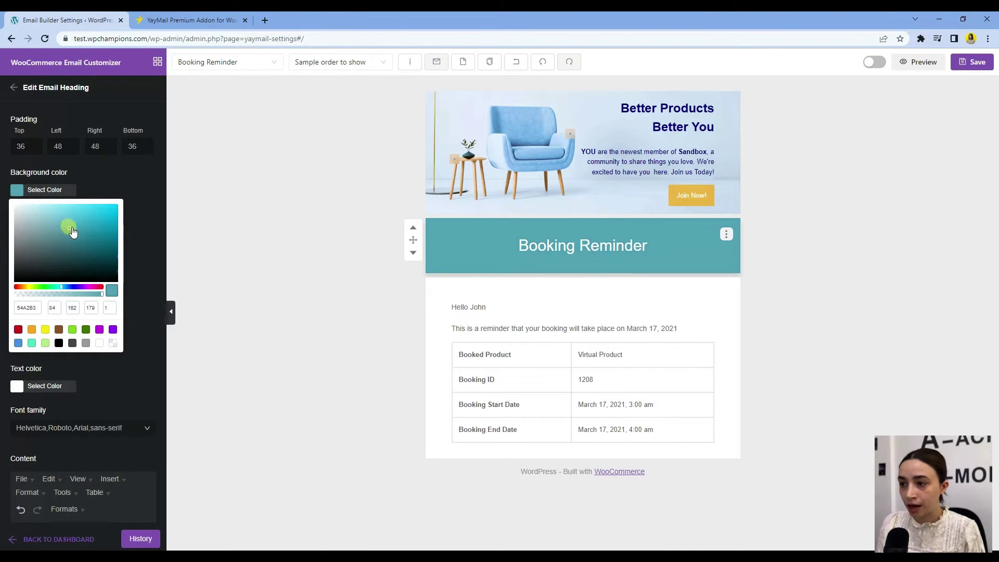
left_click(83, 295)
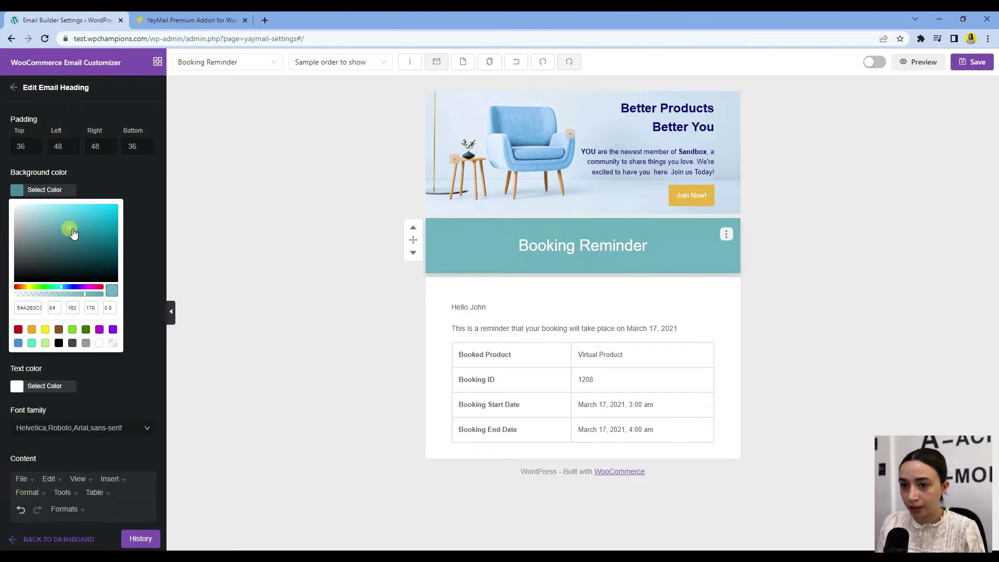
left_click_drag(72, 230, 51, 212)
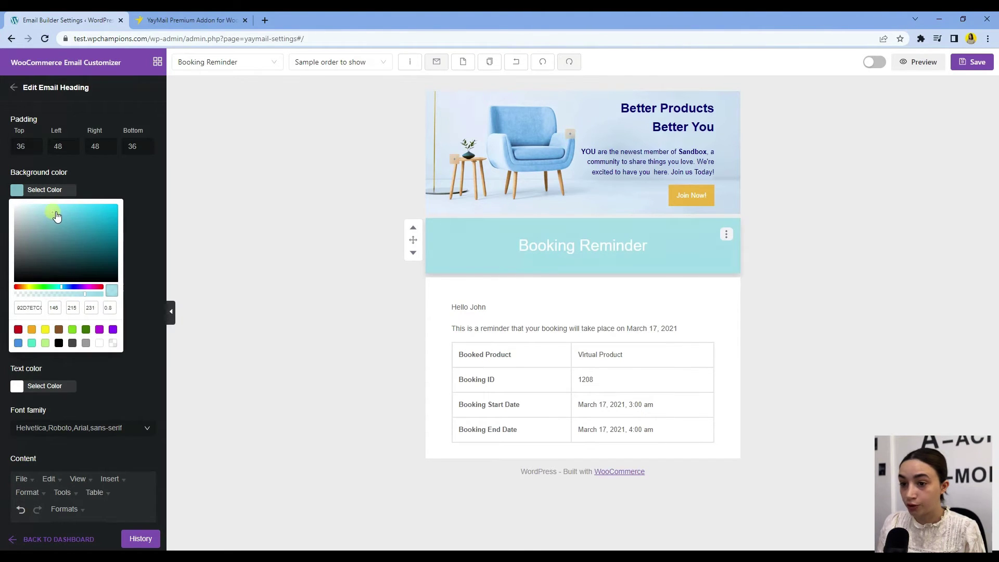
left_click_drag(59, 285, 67, 286)
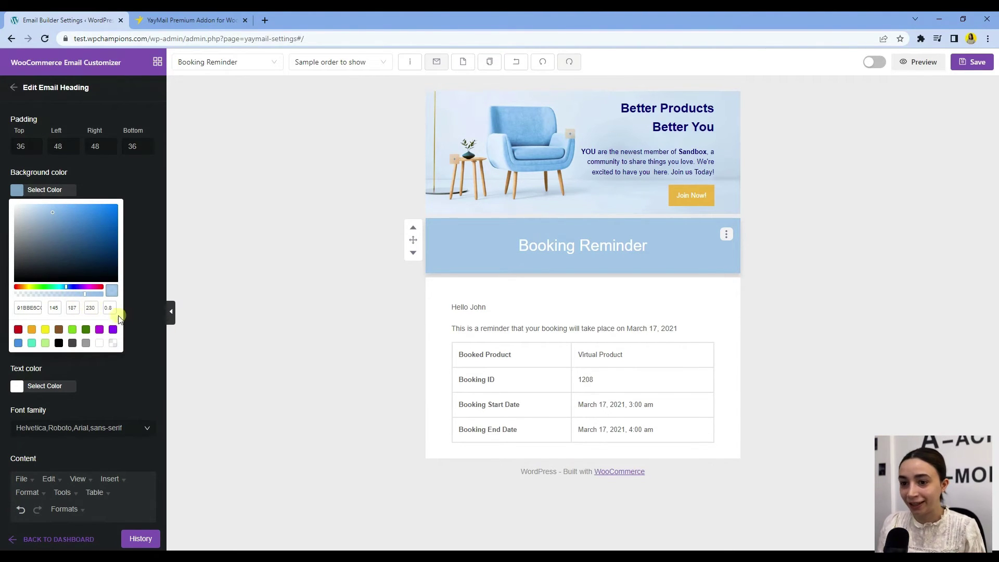
Make the heading text bold and navy blue
scroll(89, 413, "down", 3)
left_click_drag(122, 487, 51, 460)
left_click(34, 408)
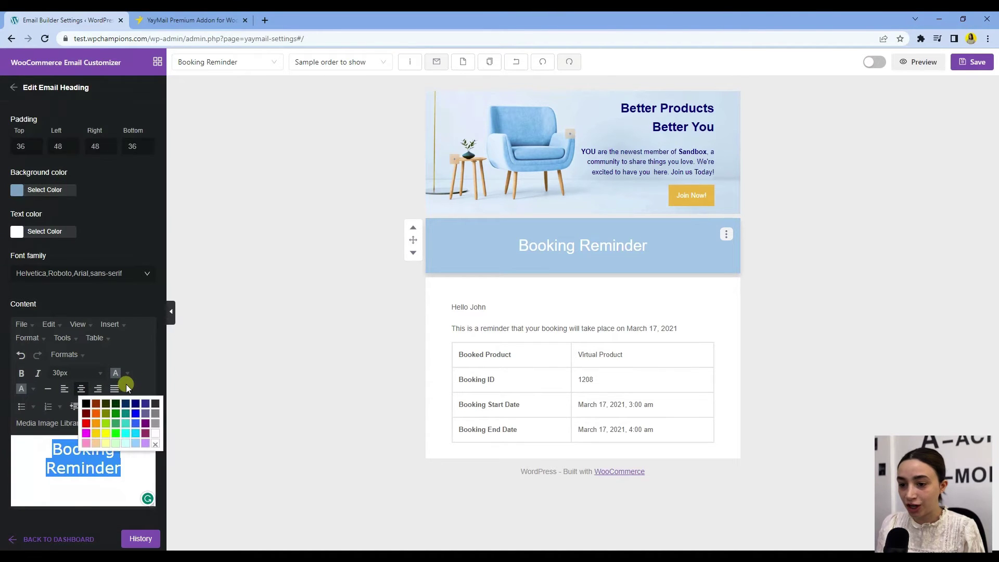
left_click(136, 404)
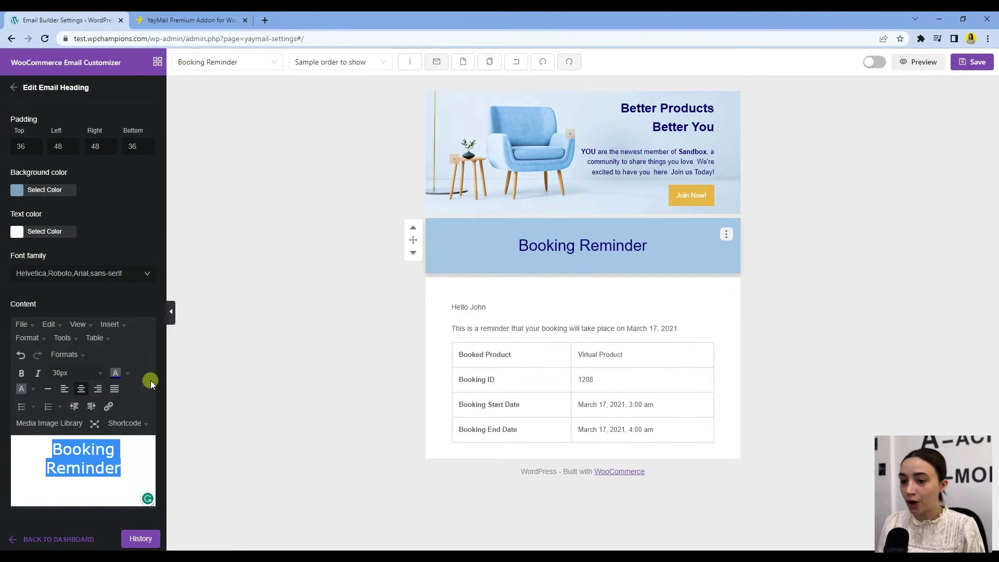
left_click(22, 374)
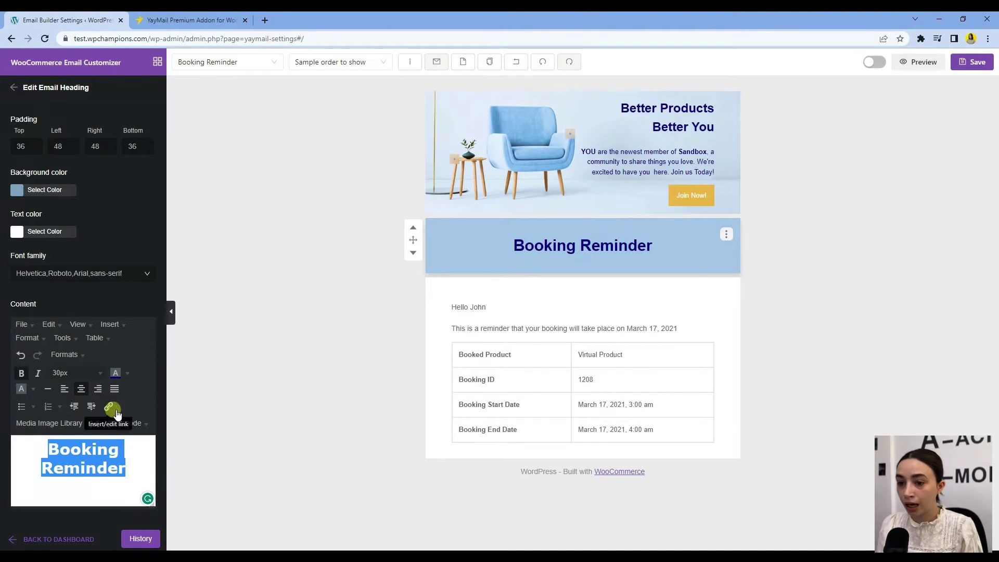
Delete the booking start date placeholder and reword the greeting to 'This is a reminder - that your appointment is scheduled.'
left_click(513, 301)
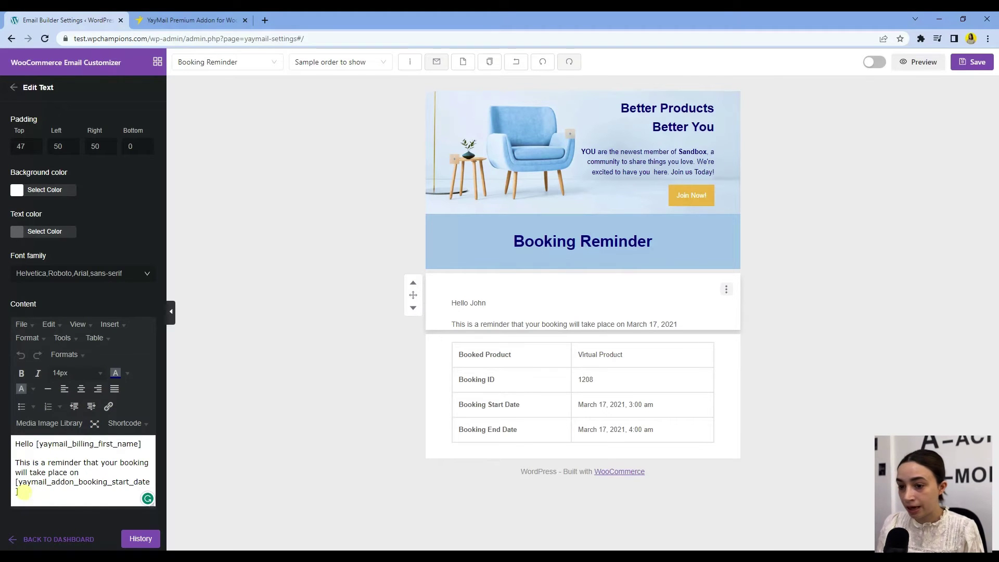
left_click_drag(18, 491, 14, 484)
key("BackSpace")
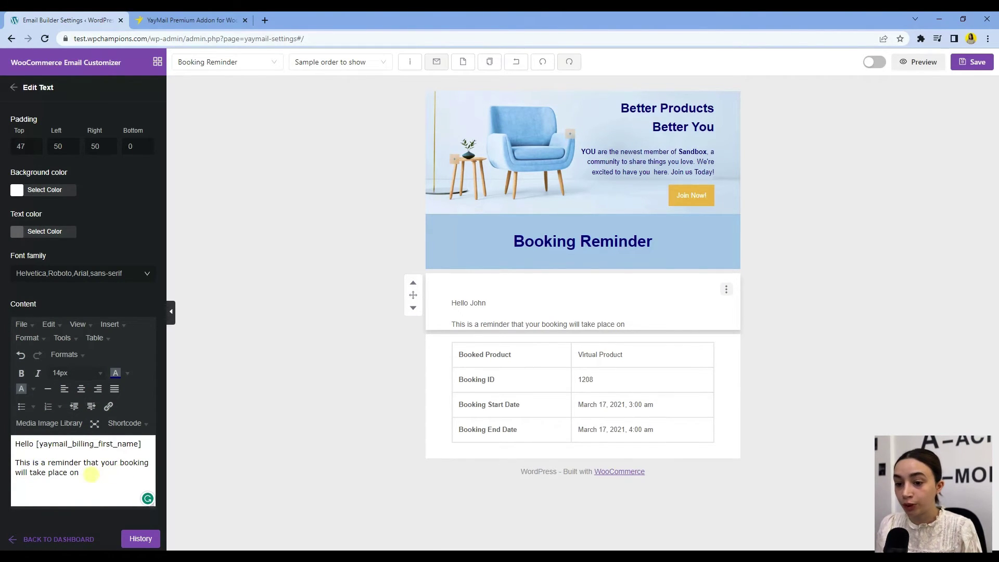
left_click_drag(78, 473, 13, 467)
type("This is a reminder - that your appointment is scheduled.")
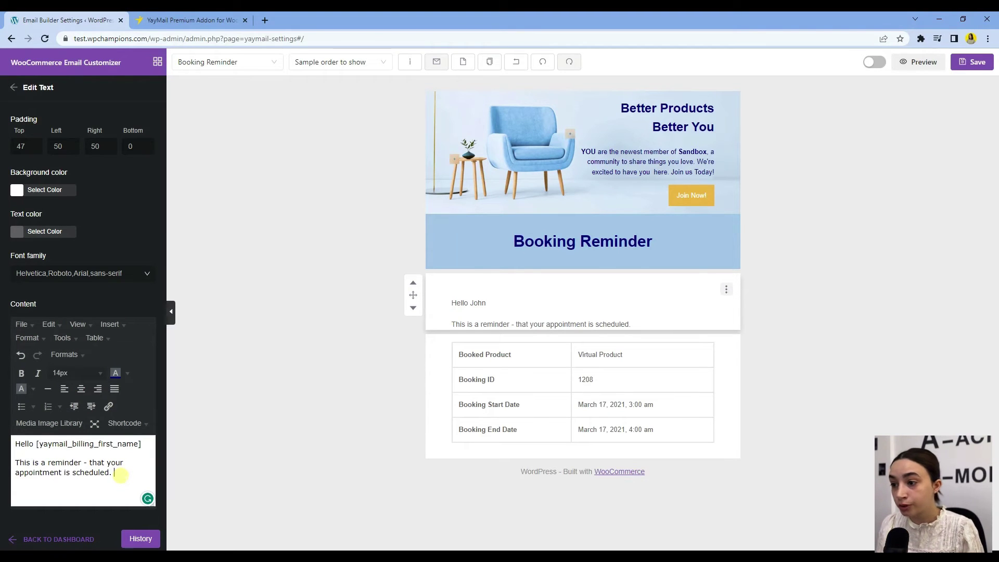
left_click(429, 351)
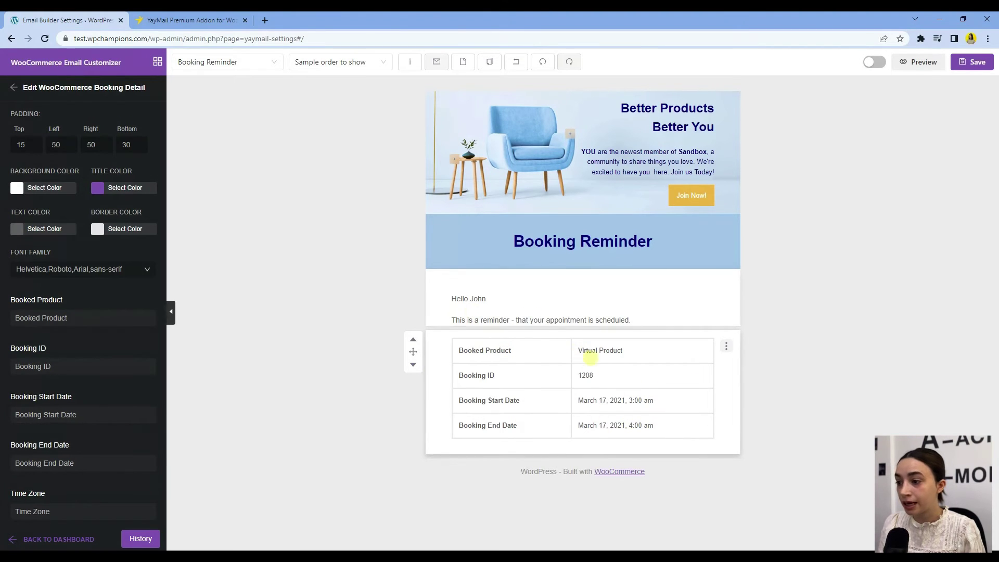
Add a Featured Products block with Jacket, Cap and T-Shirt below the booking table
left_click(377, 422)
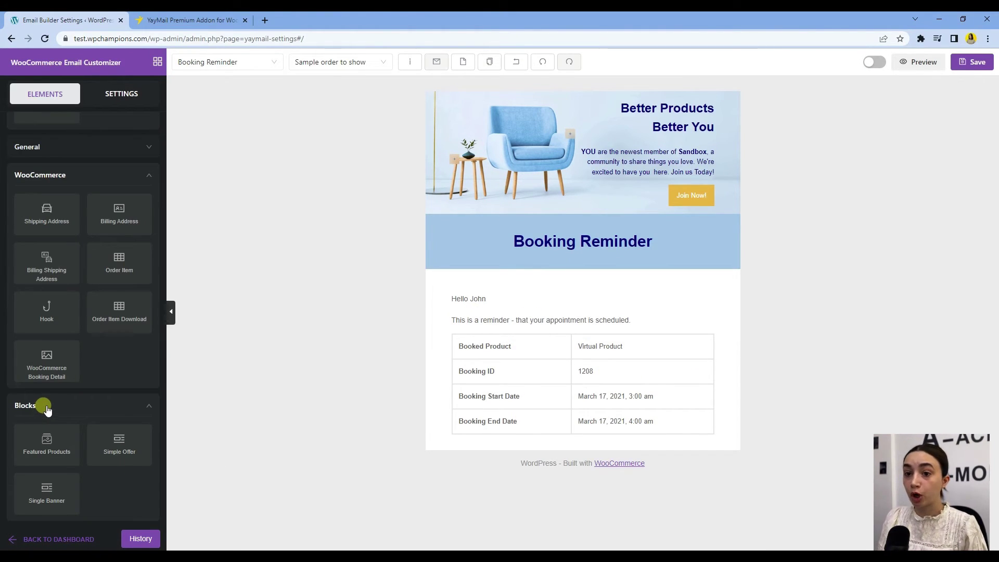
left_click_drag(44, 445, 595, 472)
scroll(446, 435, "down", 1)
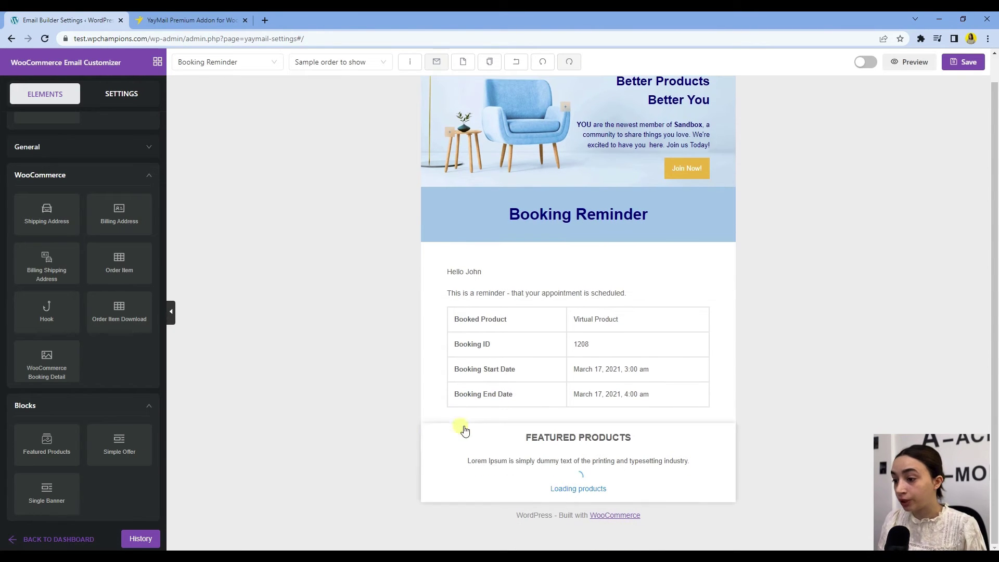
scroll(376, 411, "down", 2)
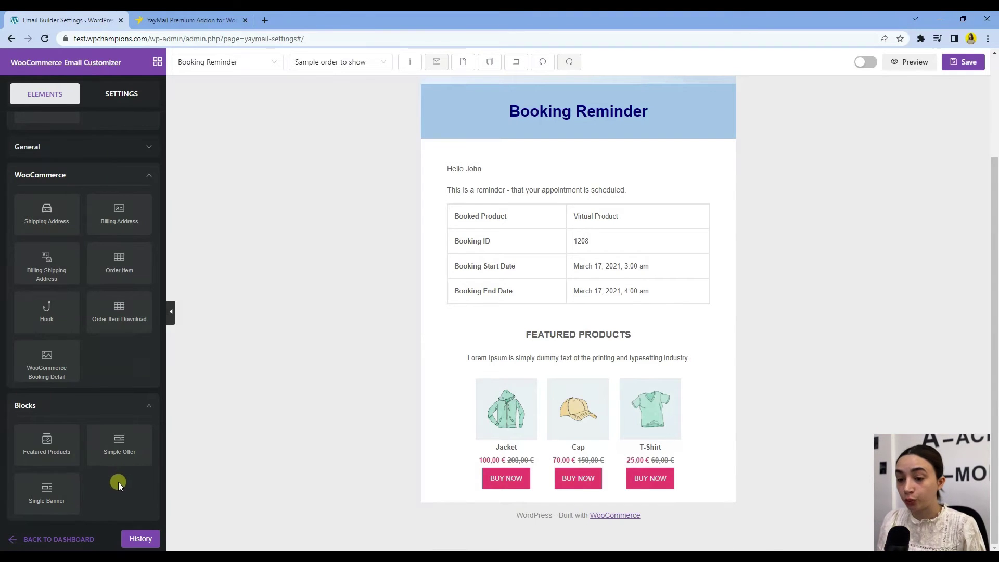
Retitle the Featured Products block 'Loved by customers like you!' in bold black
left_click(561, 370)
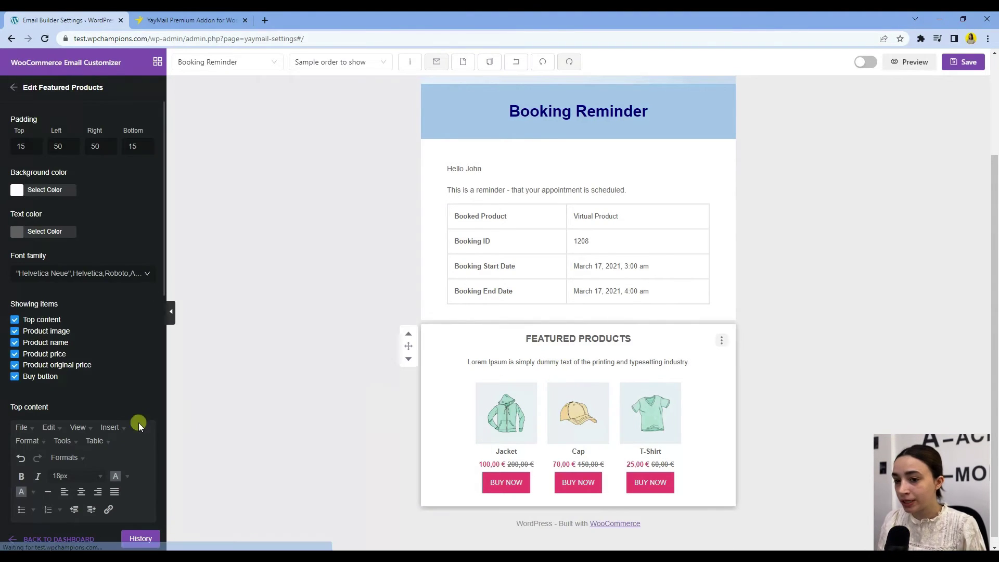
scroll(94, 376, "down", 4)
triple_click(68, 341)
type("Loved by customers like you!")
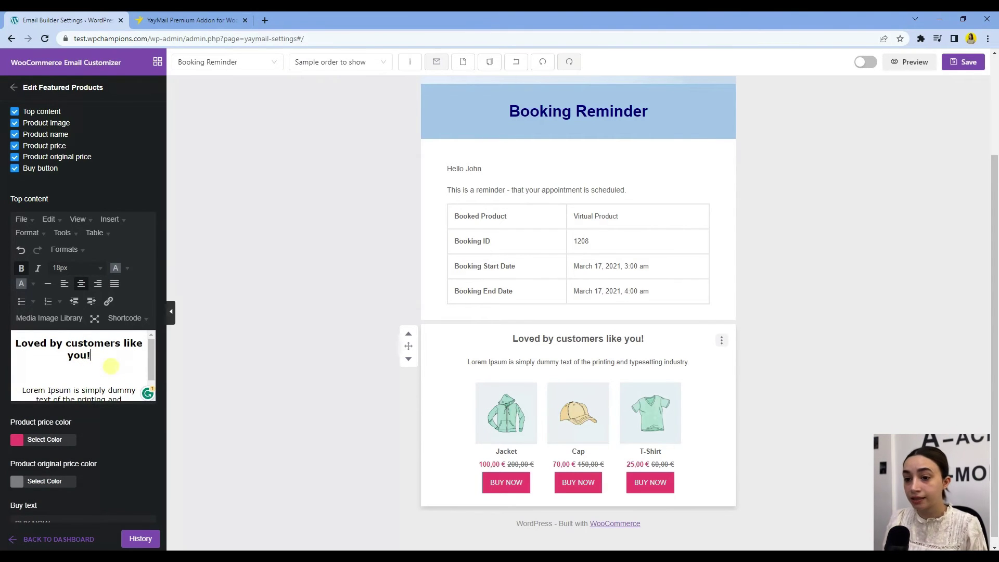
left_click_drag(102, 360, 10, 340)
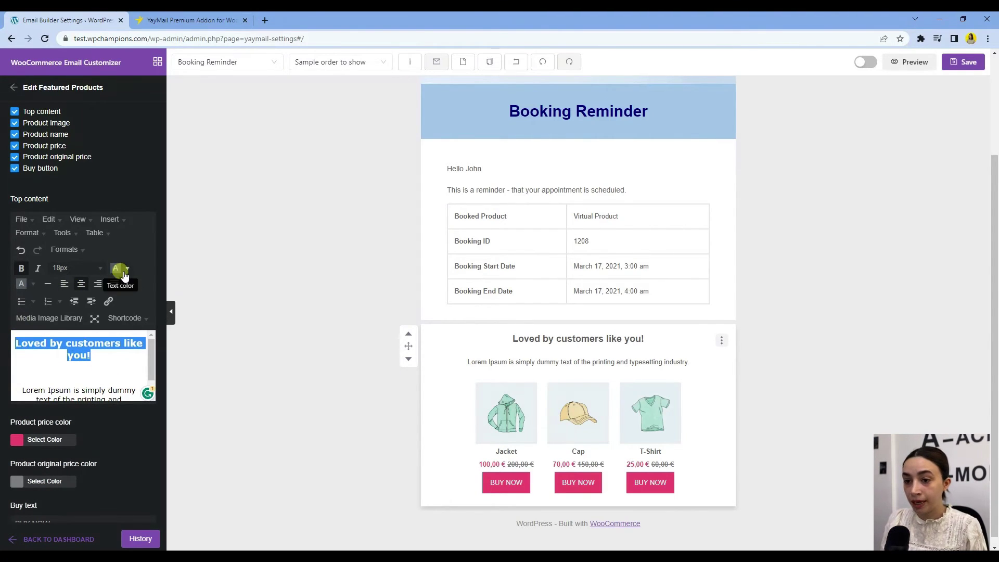
left_click(21, 269)
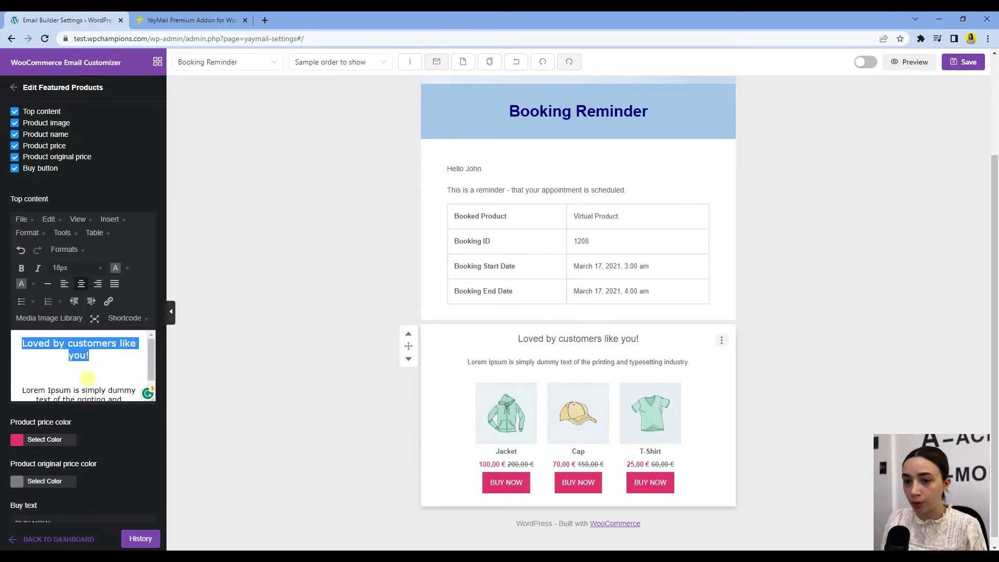
left_click(21, 269)
left_click(127, 268)
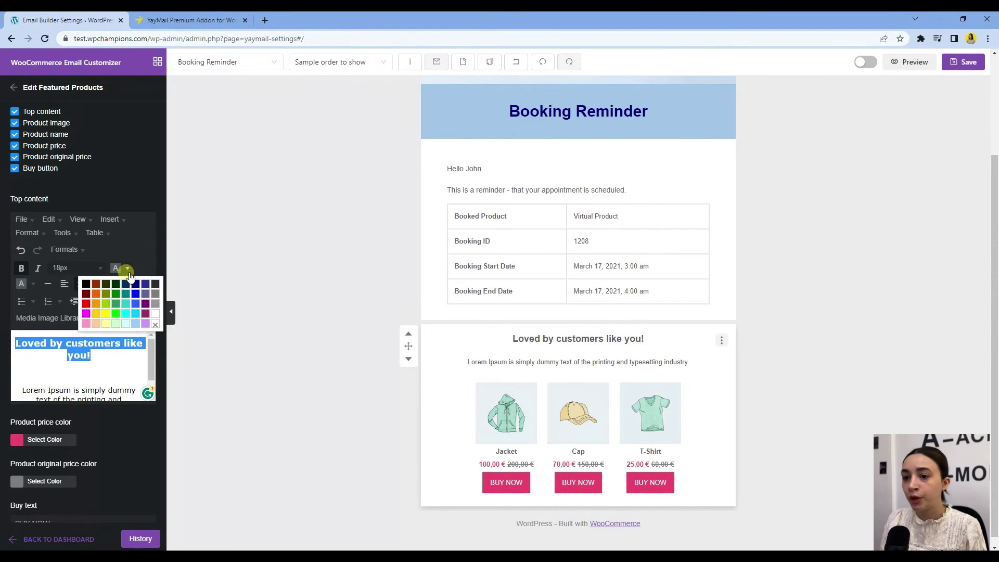
left_click(85, 284)
Add the line 'Click for a discount on your next order.' below the heading
left_click(87, 389)
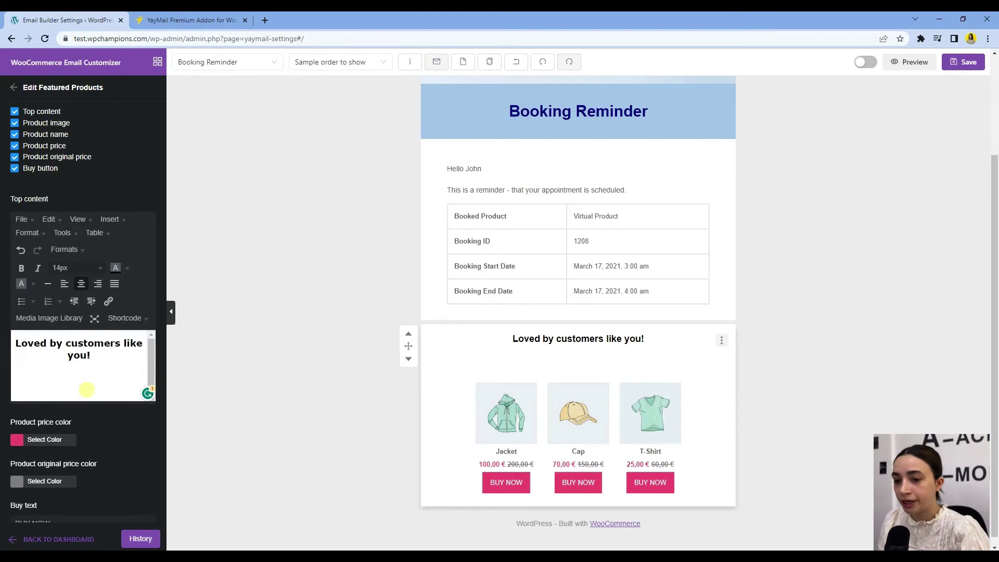
type("Click for a discount on your next order.")
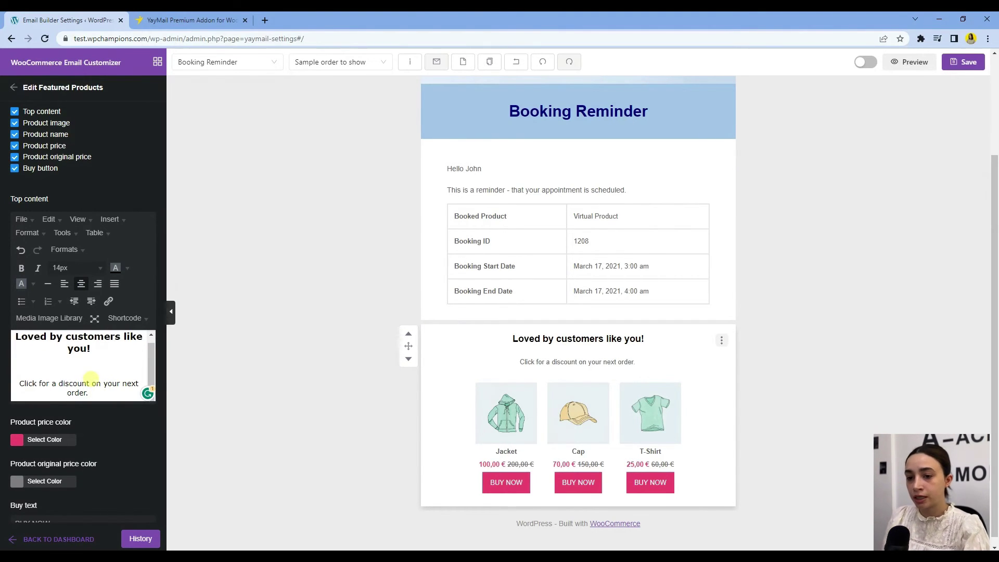
scroll(97, 382, "down", 1)
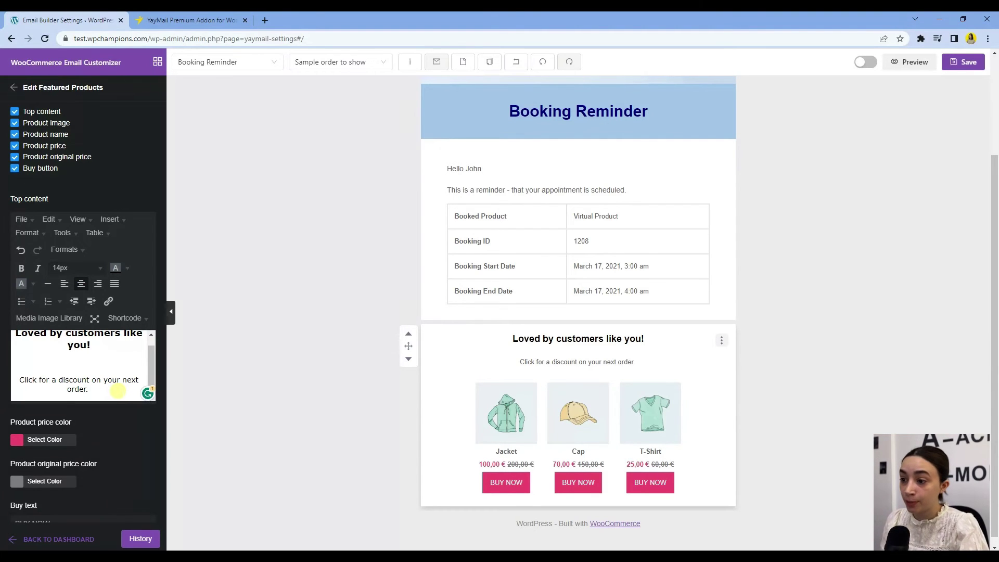
scroll(118, 392, "down", 5)
scroll(123, 395, "up", 6)
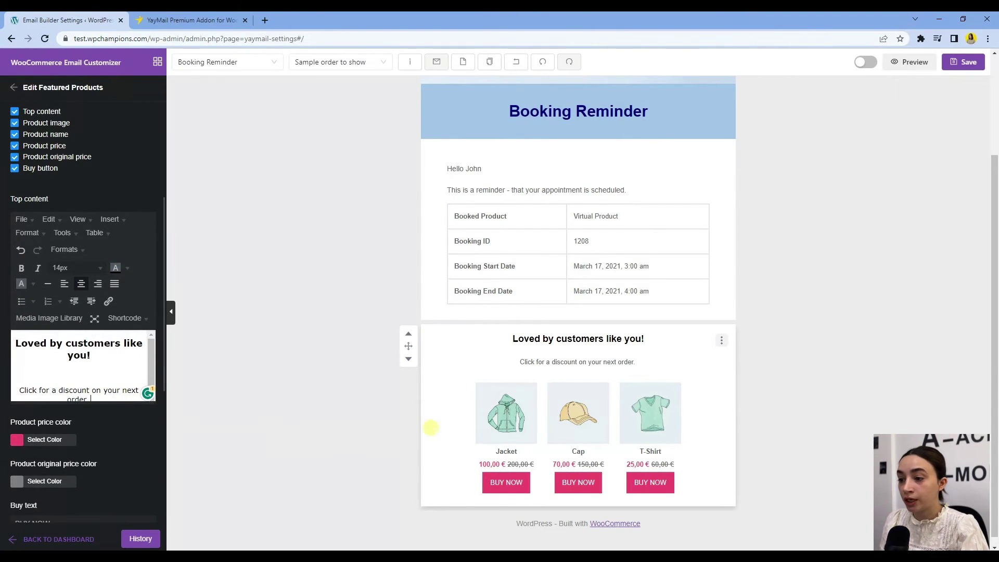
scroll(112, 261, "up", 3)
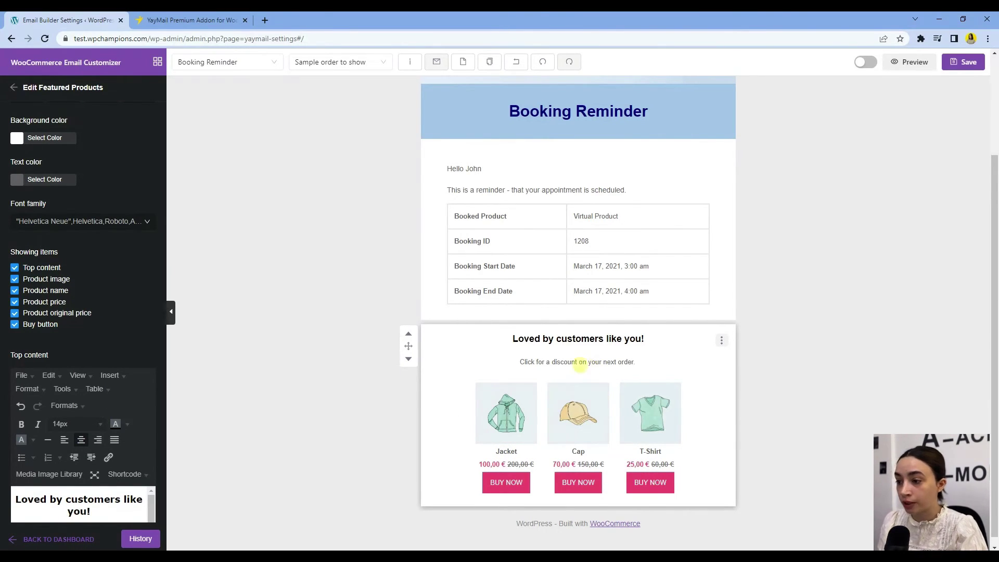
Hide the product original price, product price and product name
left_click(15, 314)
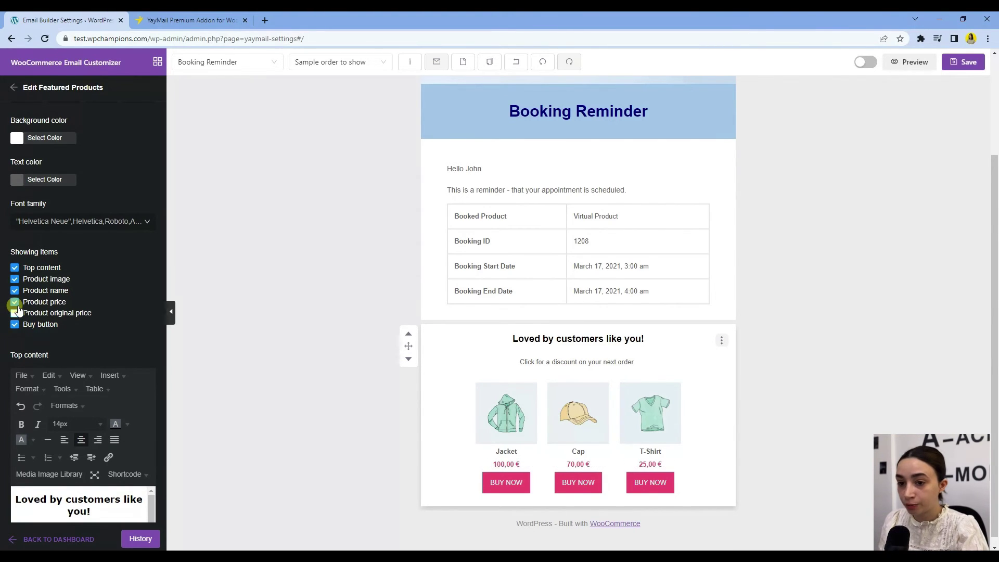
left_click(15, 304)
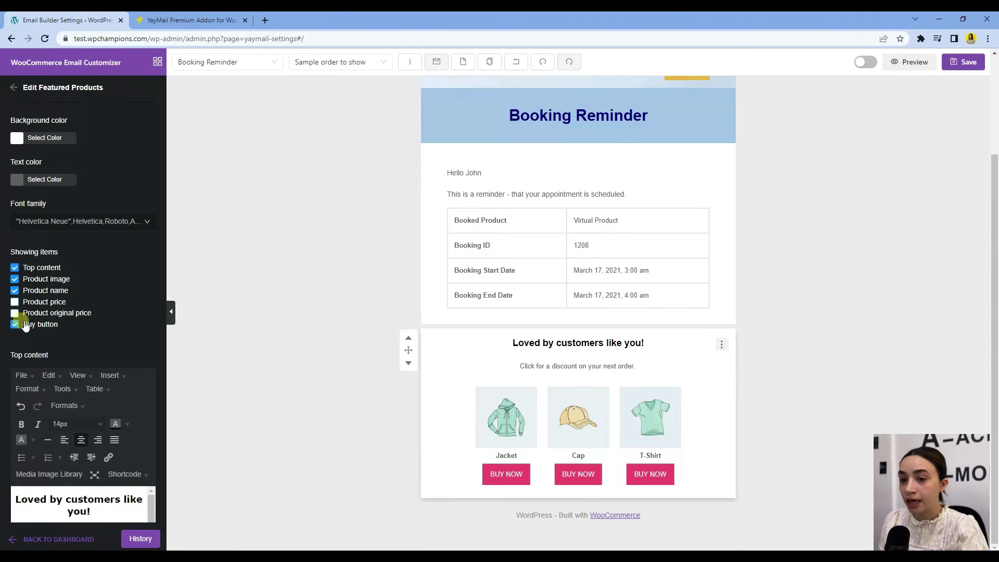
left_click(17, 293)
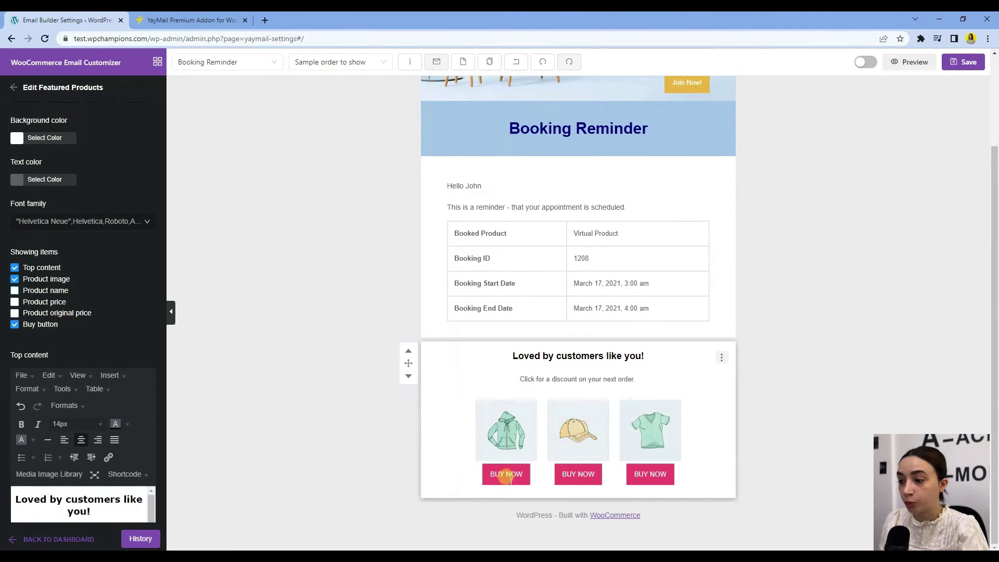
Set the Buy button text to 'Shop Now'
scroll(31, 427, "down", 3)
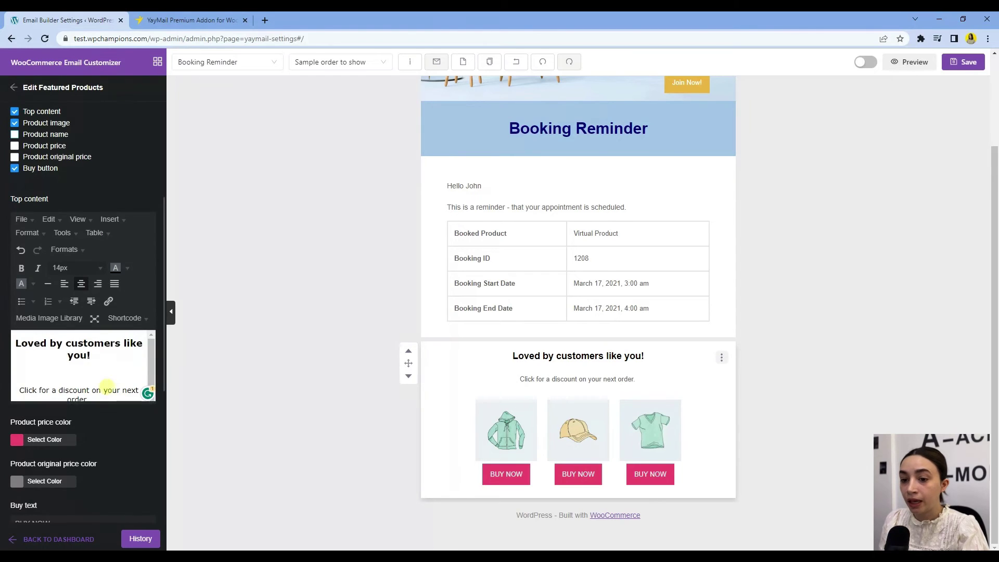
scroll(37, 443, "down", 3)
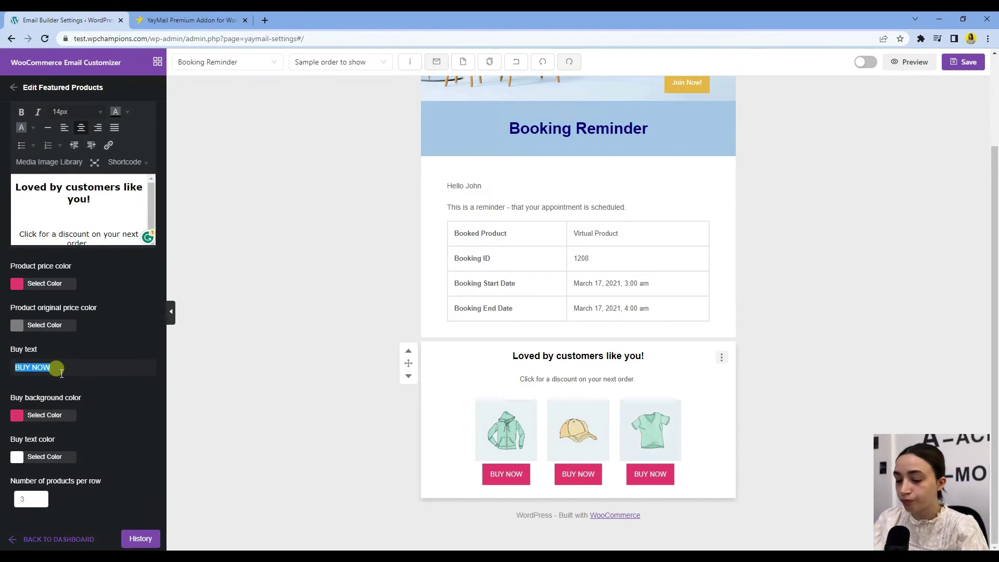
type("J")
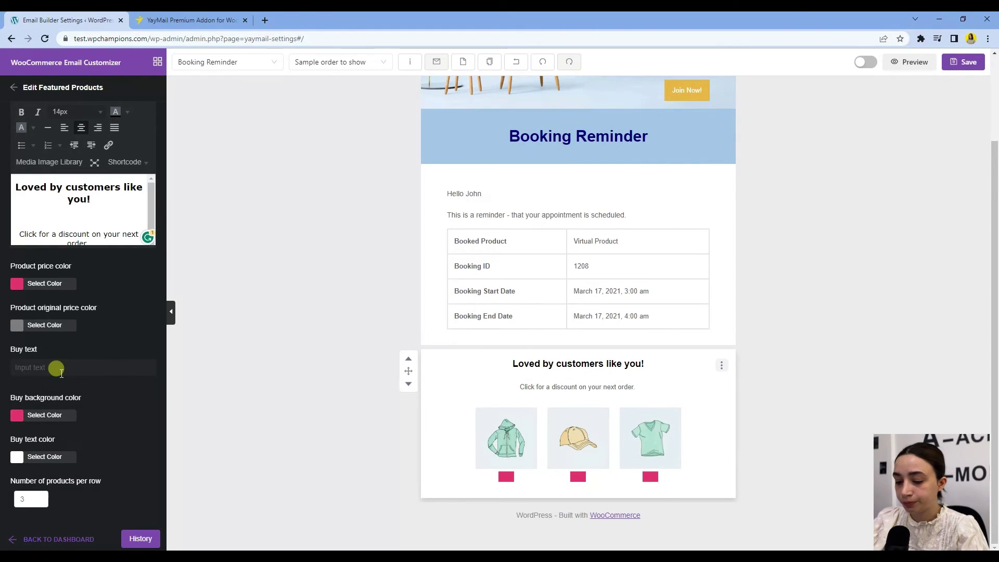
key("BackSpace")
type("Shop Now")
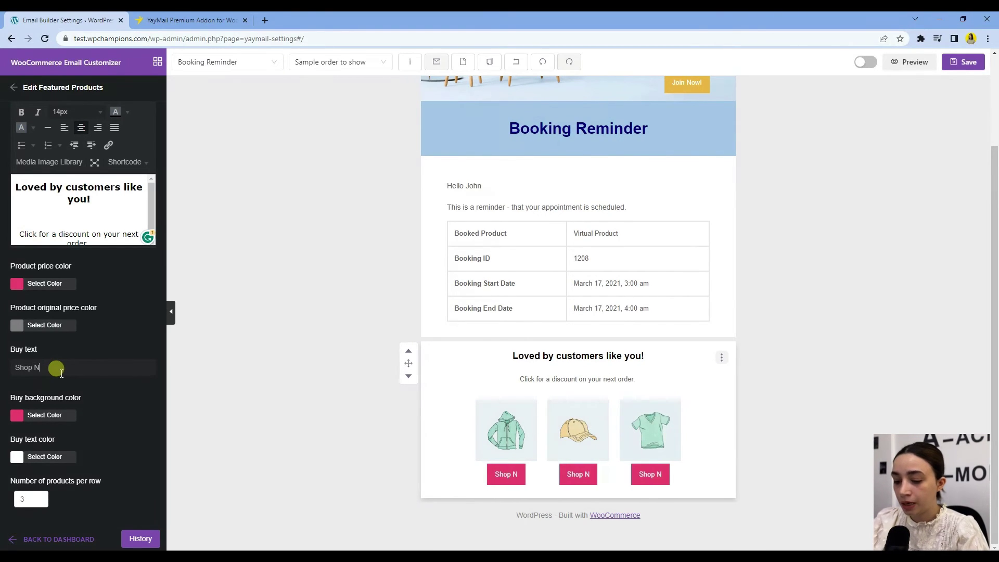
Set the Buy button background colour to purple
left_click(19, 284)
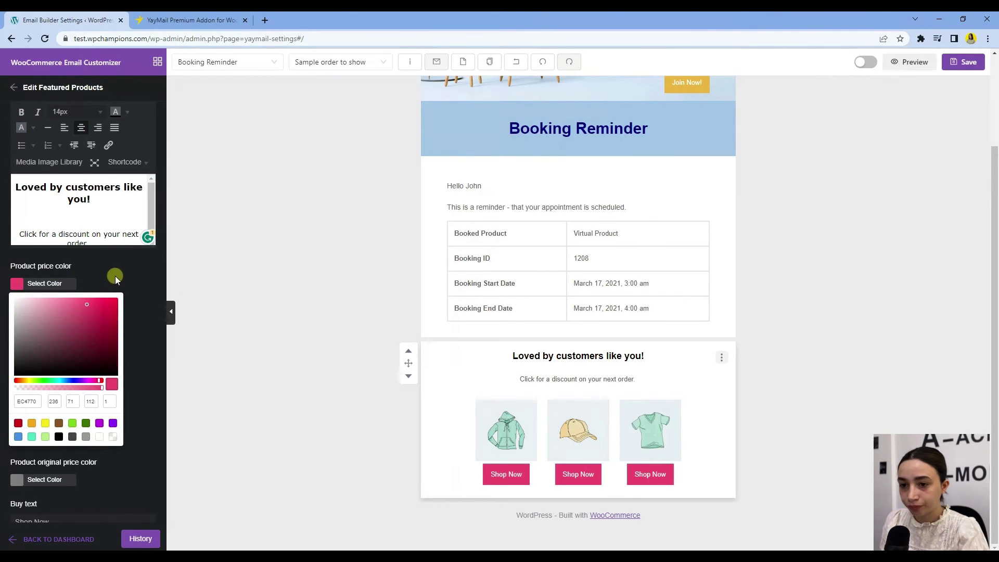
left_click(142, 277)
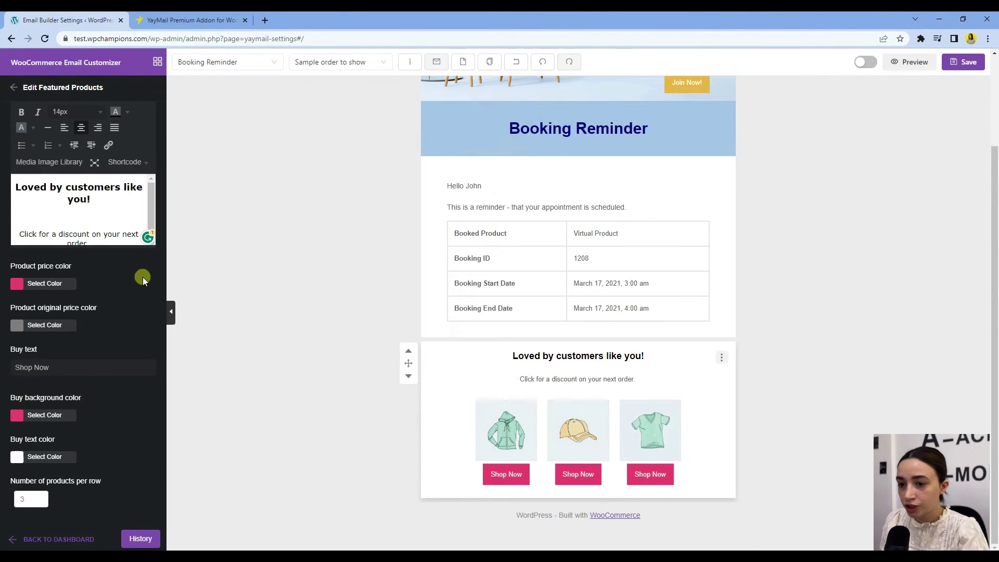
left_click(19, 416)
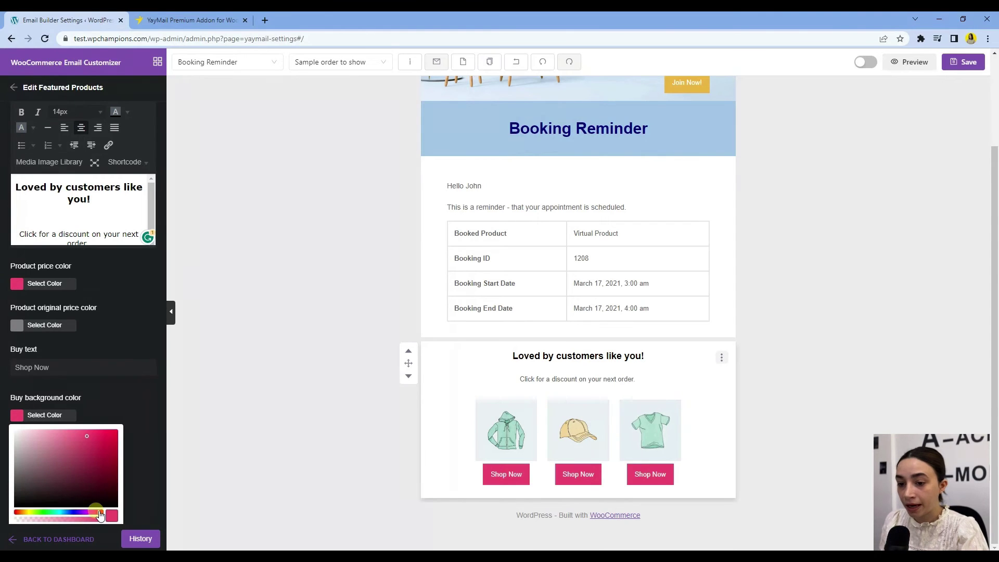
left_click_drag(100, 513, 82, 515)
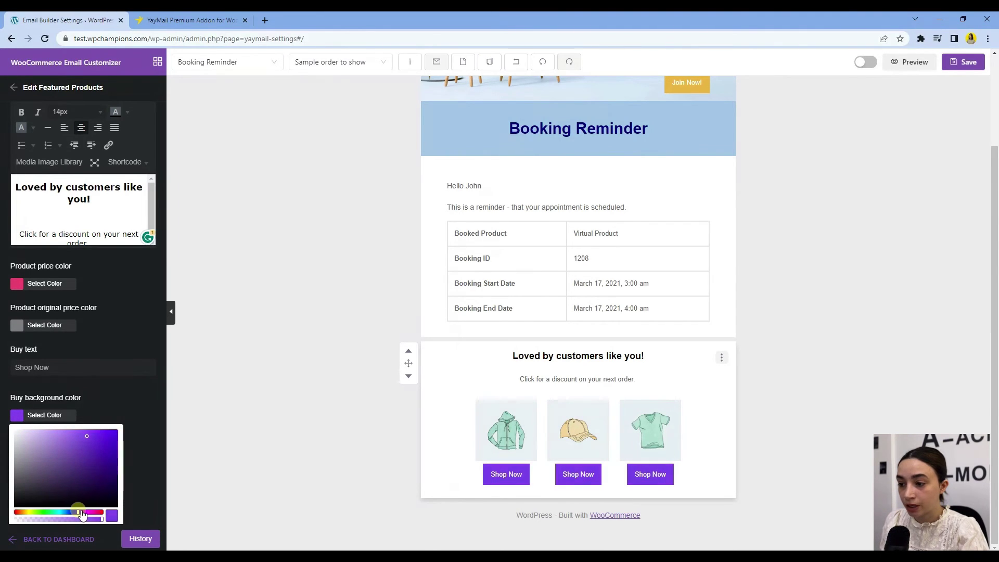
left_click(127, 342)
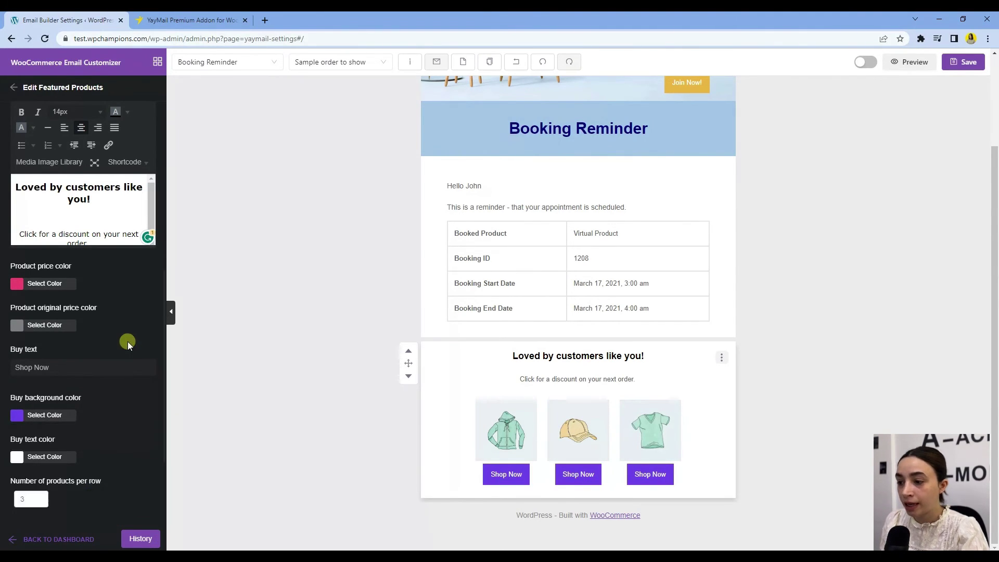
scroll(116, 383, "down", 1)
scroll(133, 429, "down", 2)
Change the Featured Products left and right padding from 50 to 0
scroll(124, 438, "up", 10)
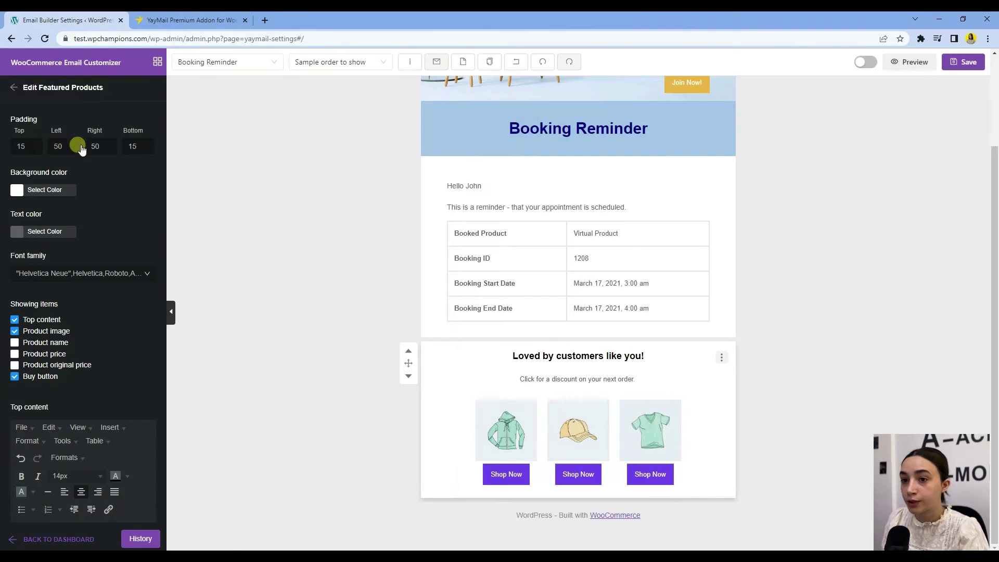
double_click(58, 148)
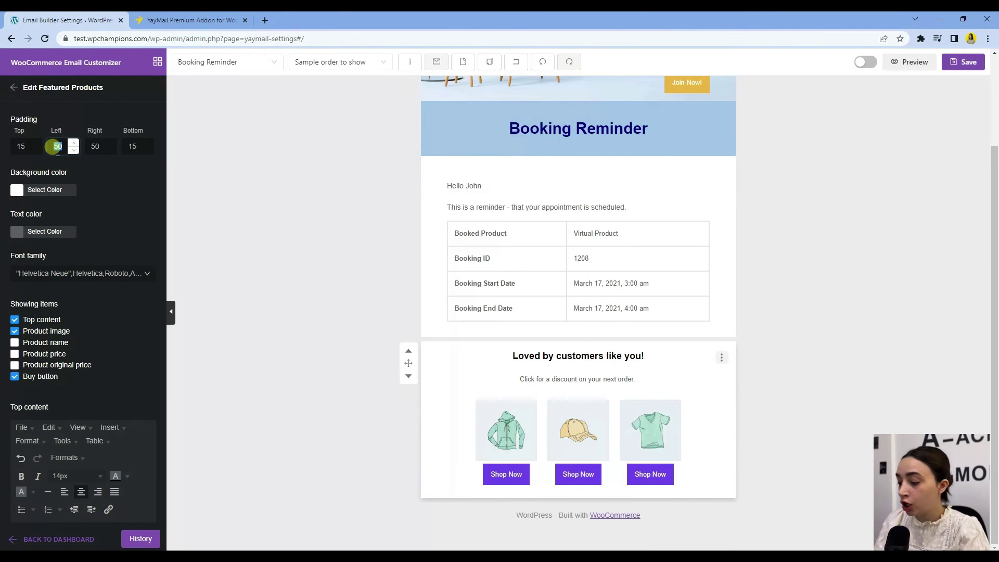
type("0")
double_click(91, 156)
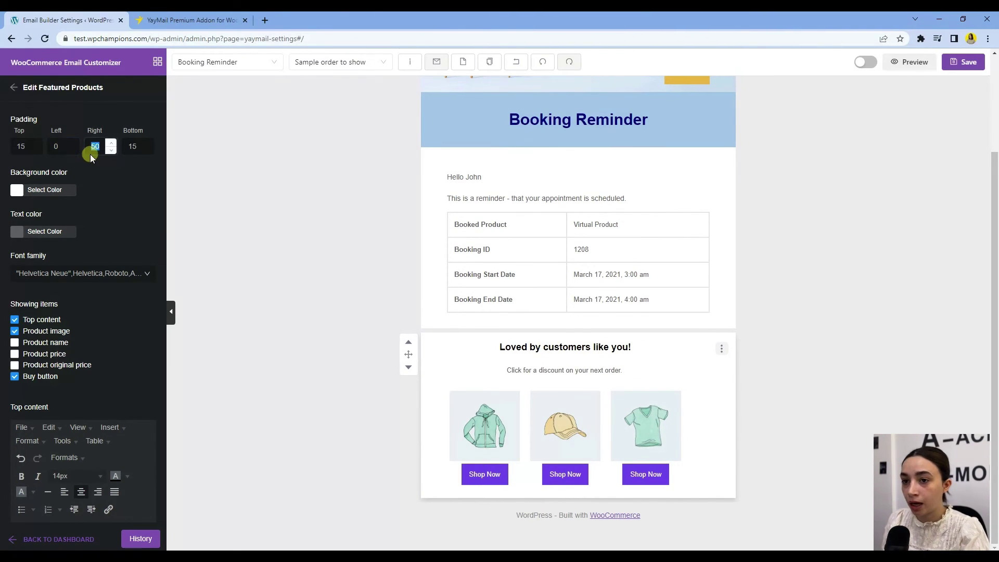
type("0")
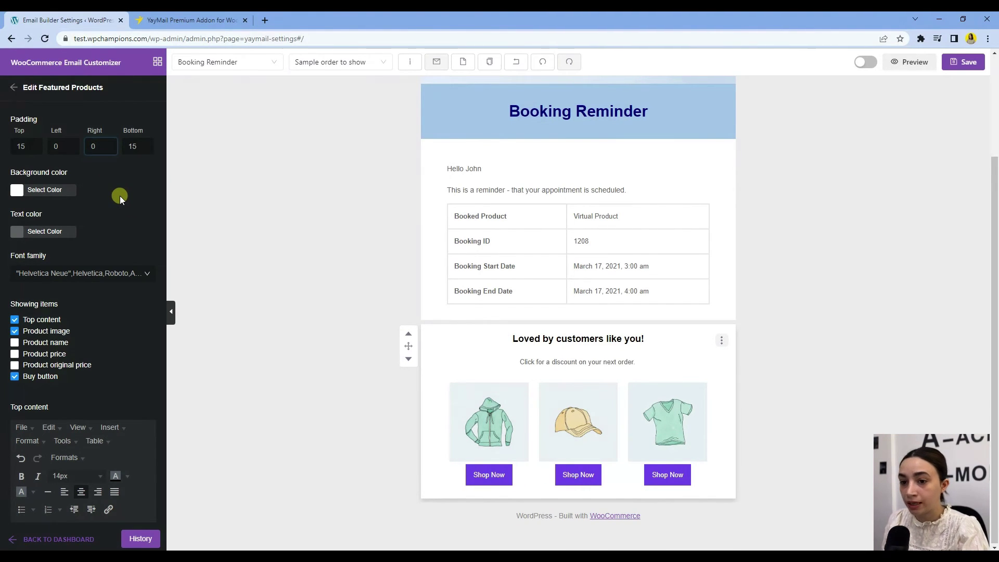
scroll(117, 298, "down", 5)
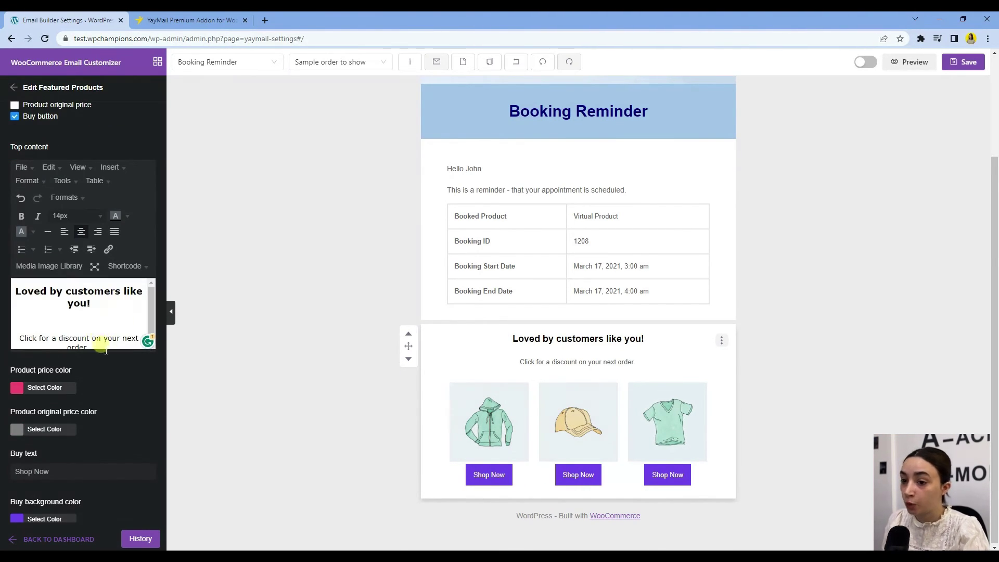
scroll(104, 344, "down", 1)
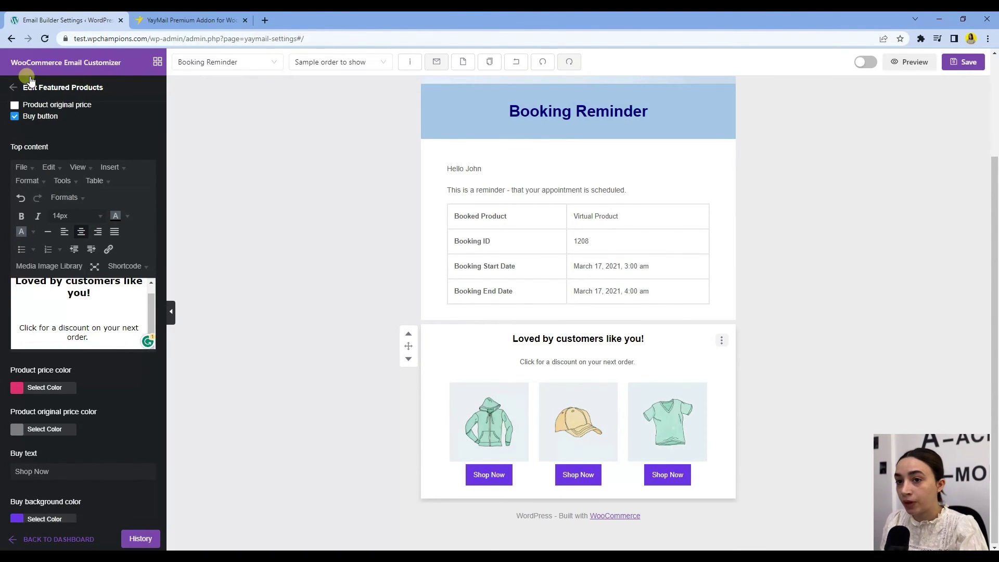
Add a Billing Shipping Address element below the Featured Products block
left_click(13, 87)
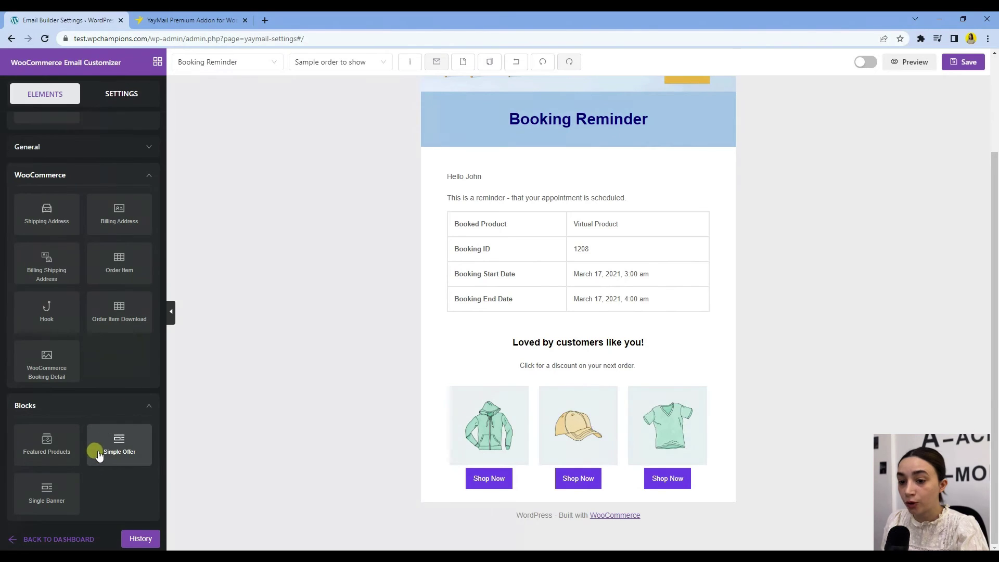
left_click_drag(49, 263, 573, 517)
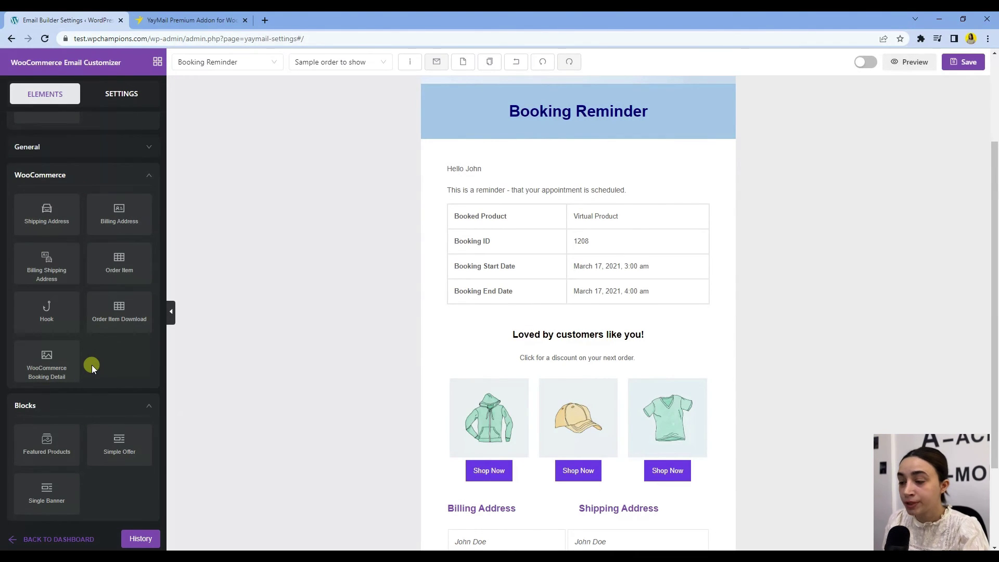
scroll(508, 316, "down", 1)
scroll(508, 317, "down", 1)
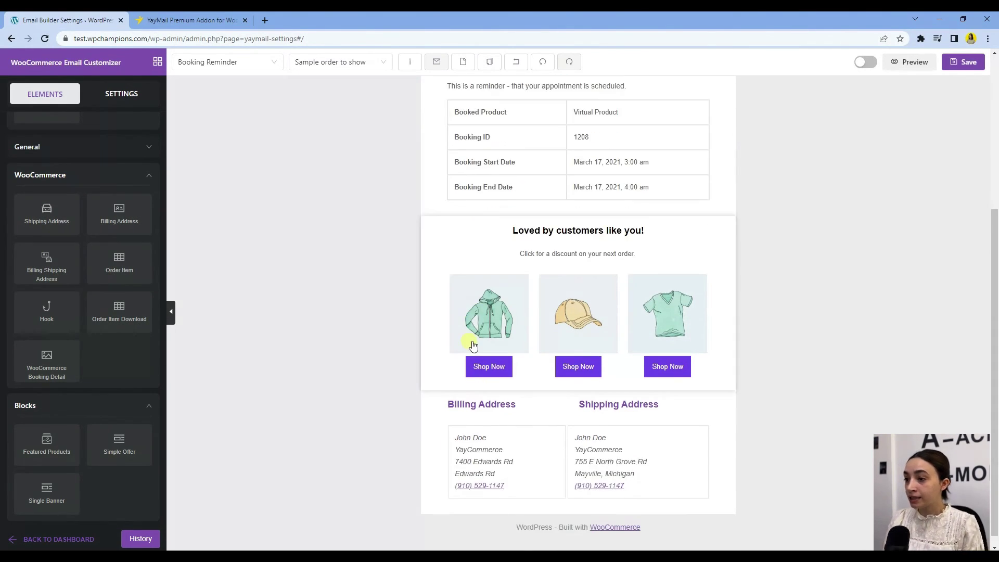
scroll(329, 268, "up", 3)
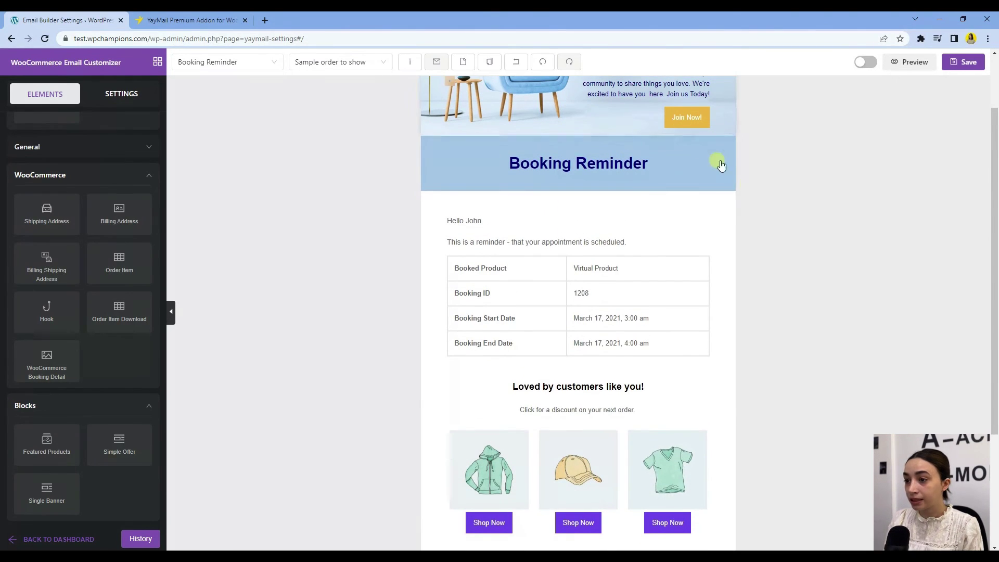
scroll(744, 181, "up", 1)
scroll(750, 186, "down", 1)
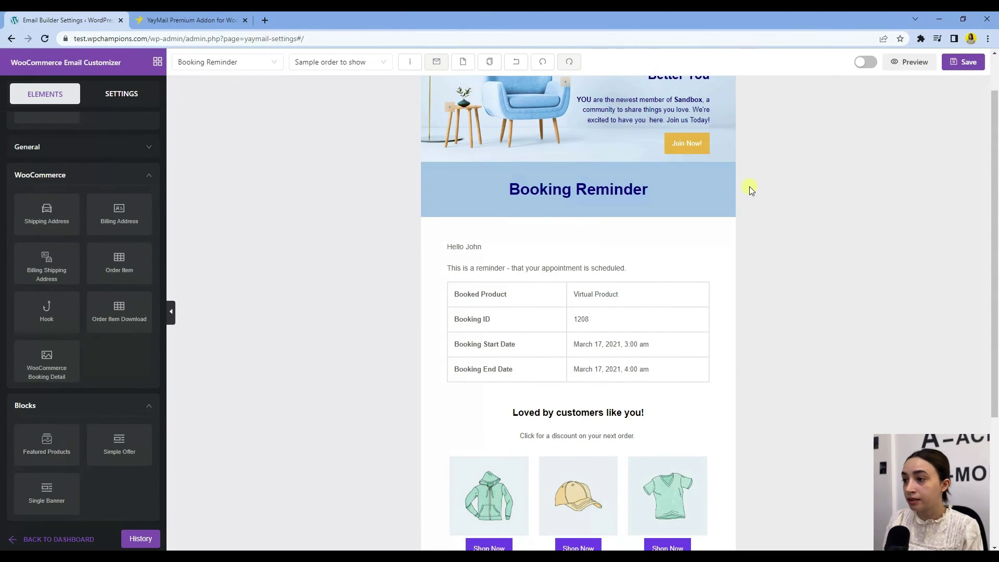
scroll(781, 197, "down", 4)
scroll(786, 204, "up", 3)
scroll(786, 204, "up", 2)
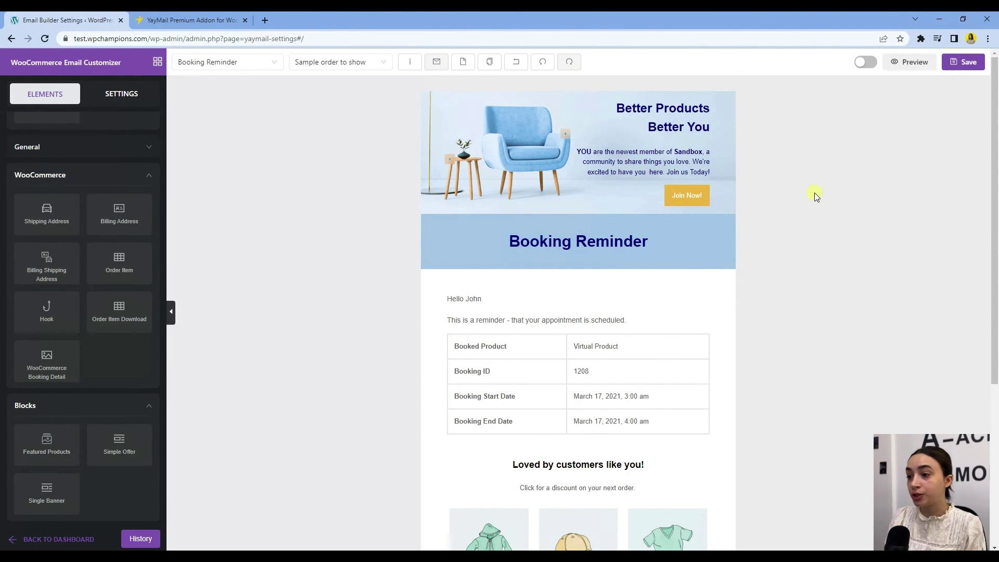
left_click(912, 62)
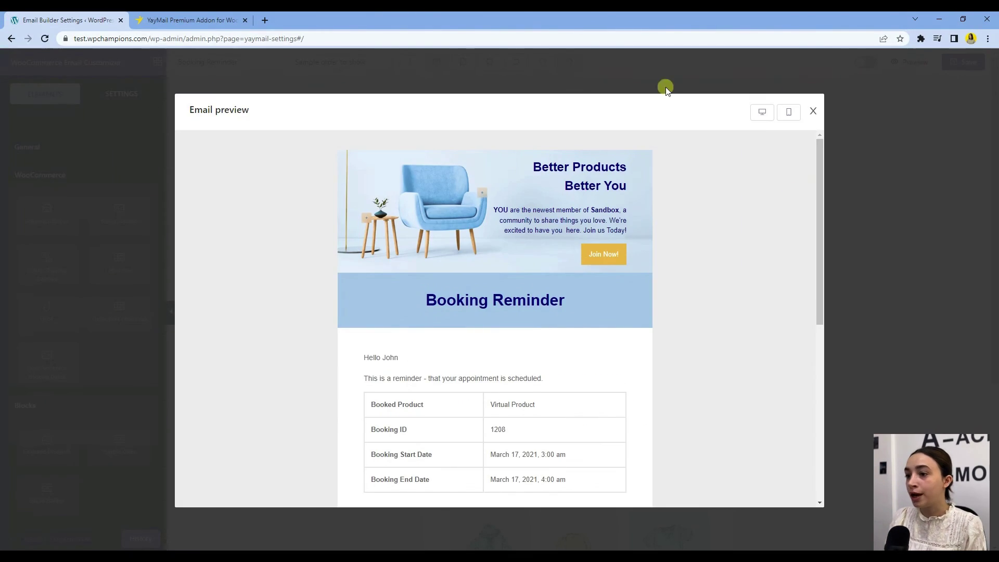
scroll(624, 238, "down", 7)
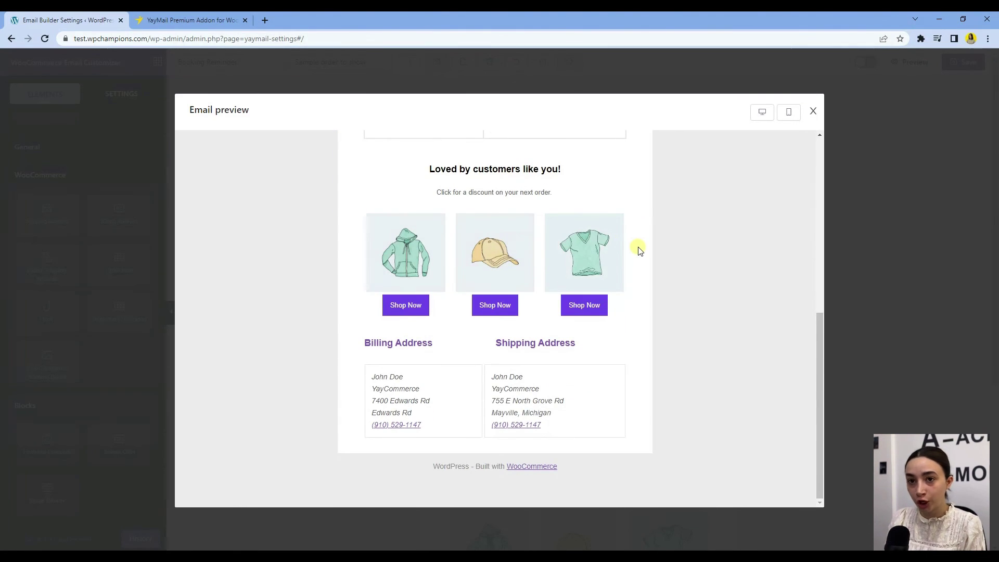
scroll(639, 250, "up", 7)
Close the preview and save the Booking Reminder template
left_click(814, 111)
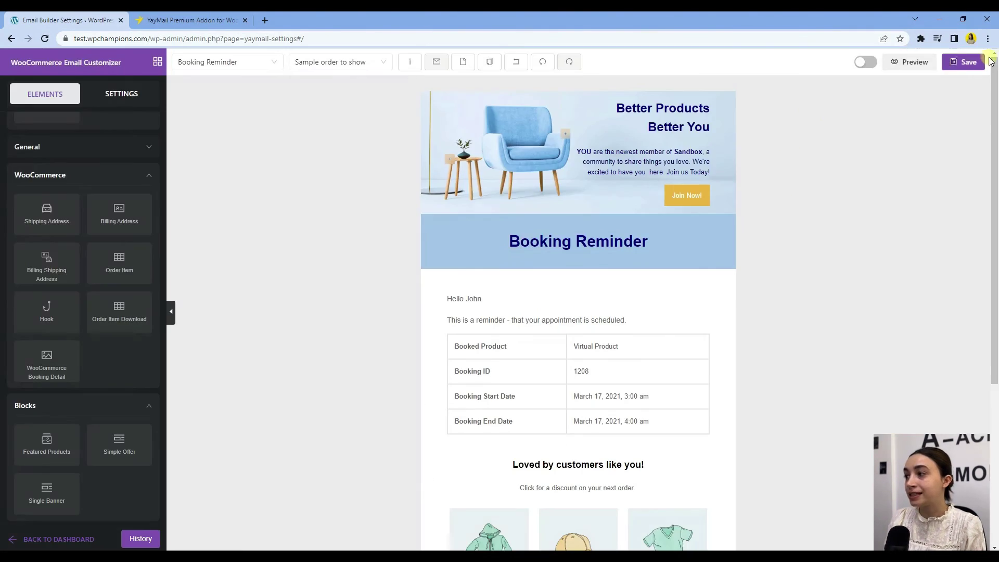
left_click(965, 62)
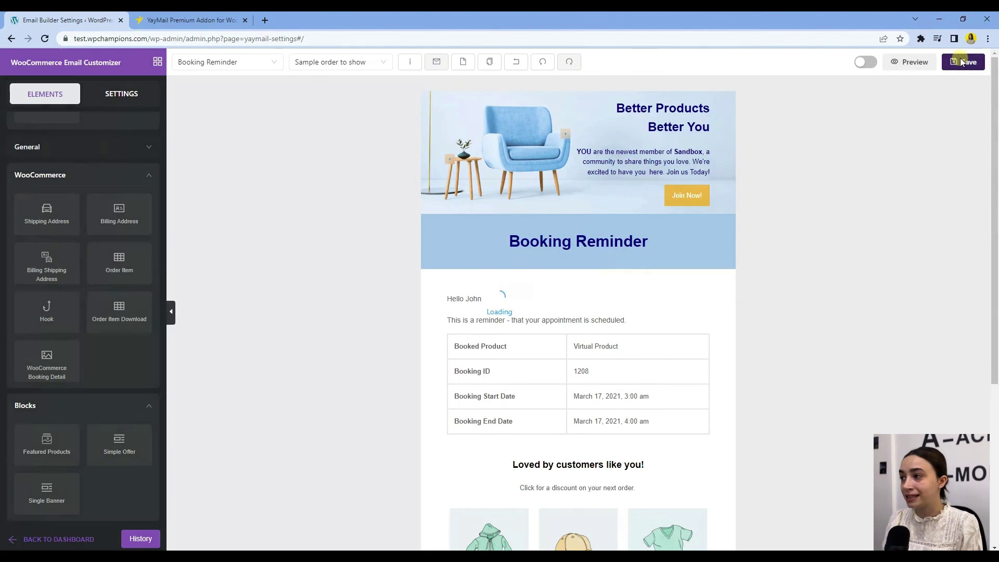